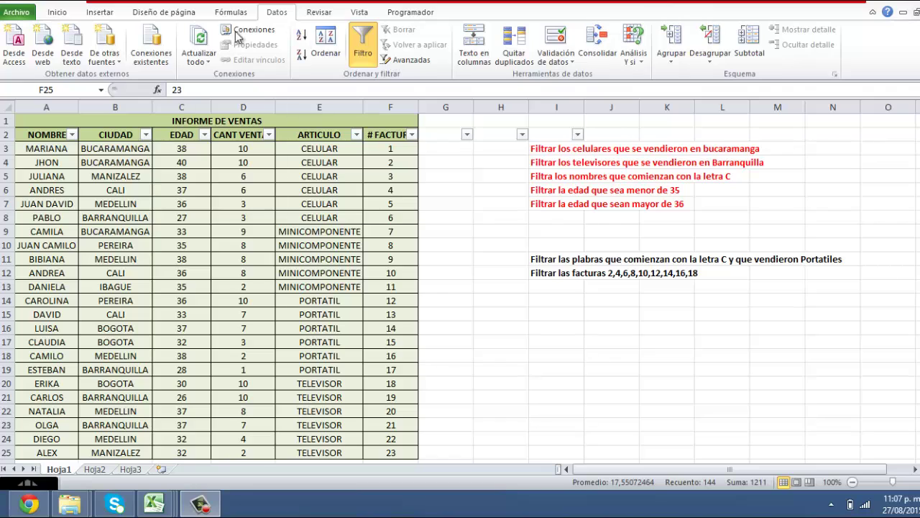
# Step: Turn AutoFilter off, then reapply it to A2:F25 so only the six headers carry arrows
pyautogui.hotkey('ctrl', 'a')
pyautogui.click(68, 13)
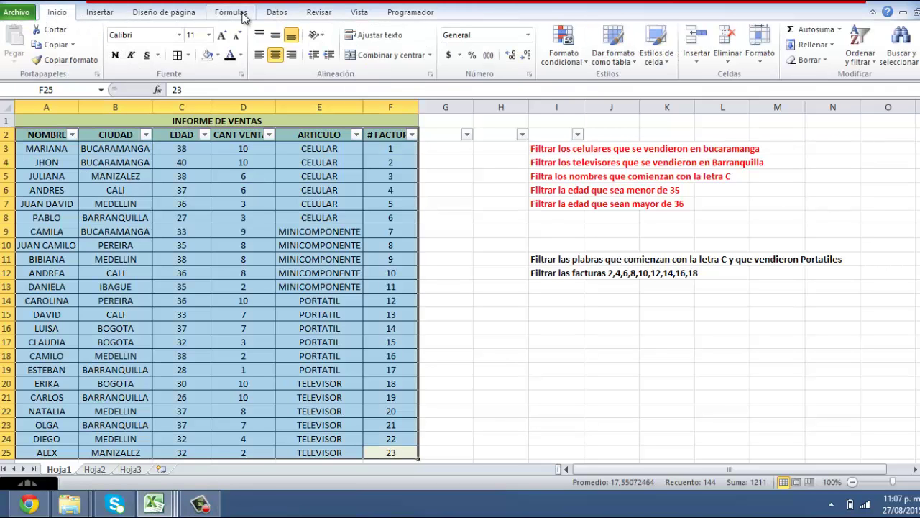
pyautogui.click(273, 14)
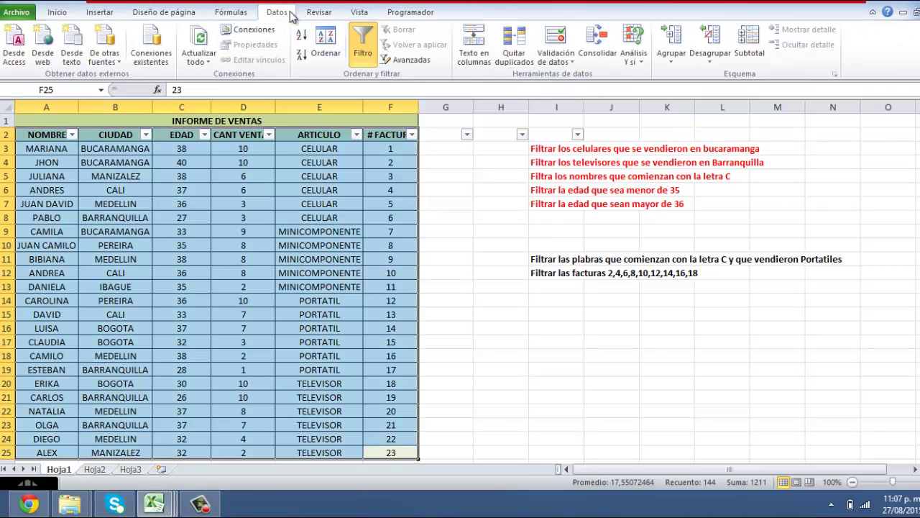
pyautogui.click(403, 60)
pyautogui.click(457, 302)
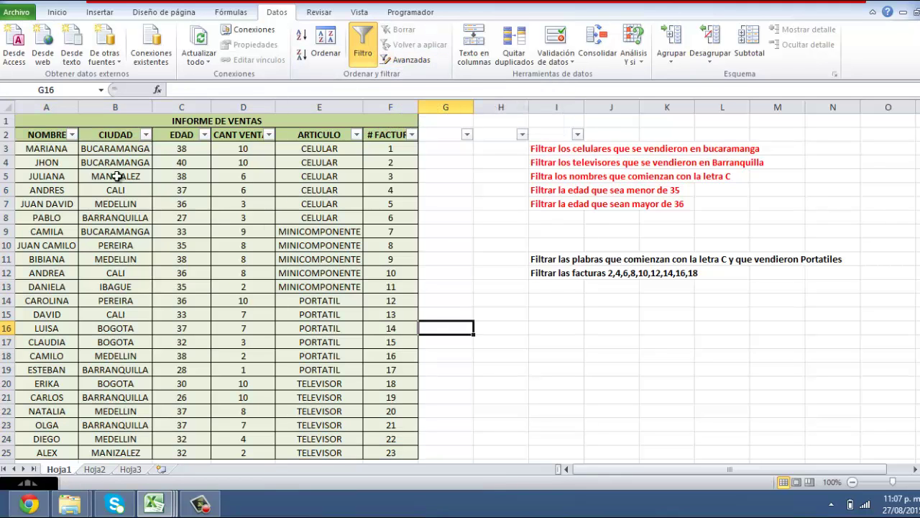
pyautogui.moveTo(46, 135)
pyautogui.mouseDown()
pyautogui.moveTo(549, 148)
pyautogui.moveTo(565, 453)
pyautogui.mouseUp()
pyautogui.click(363, 46)
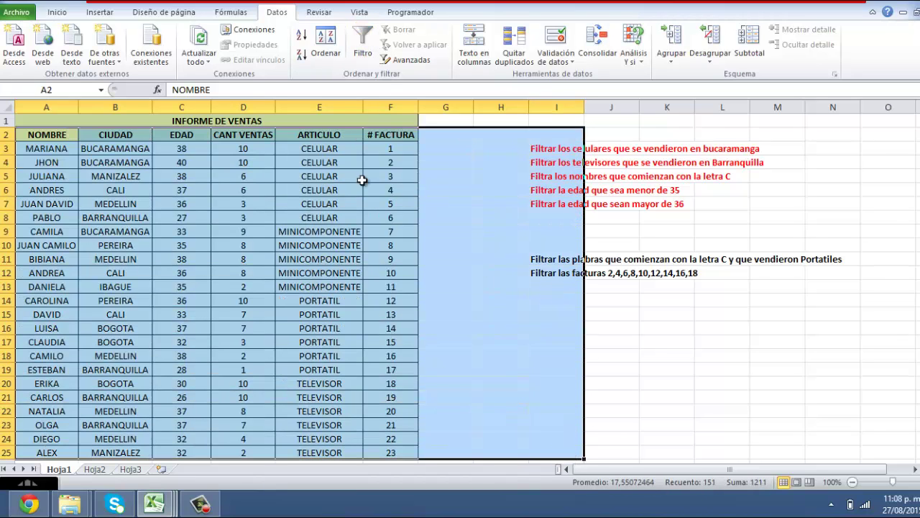
pyautogui.click(355, 248)
pyautogui.moveTo(50, 135)
pyautogui.mouseDown()
pyautogui.moveTo(370, 155)
pyautogui.moveTo(407, 433)
pyautogui.mouseUp()
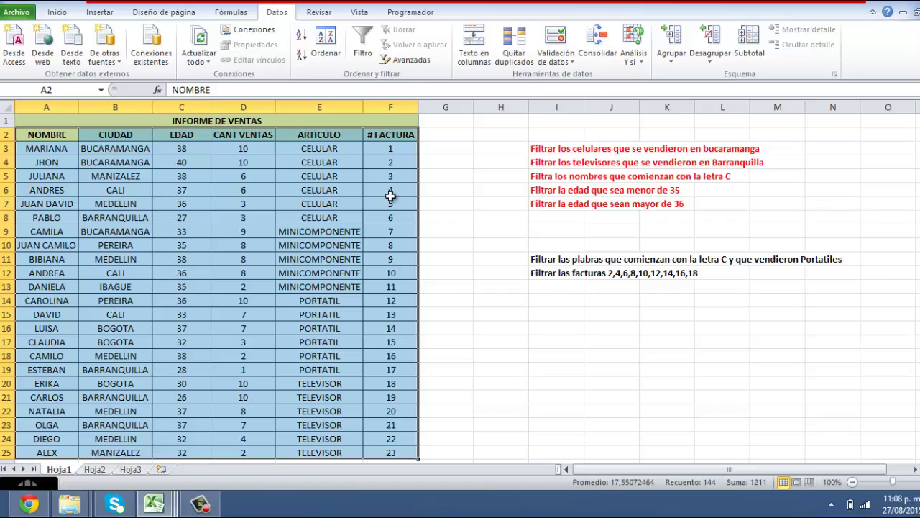
pyautogui.click(364, 51)
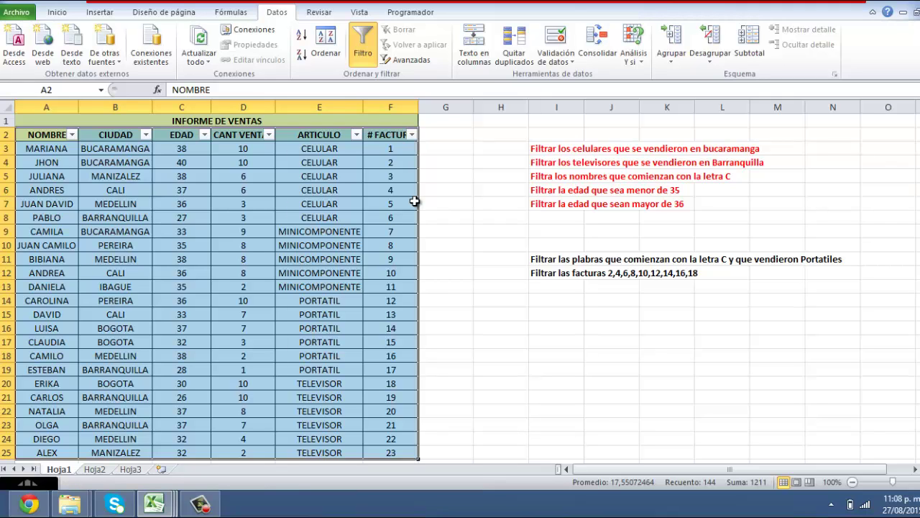
pyautogui.click(415, 202)
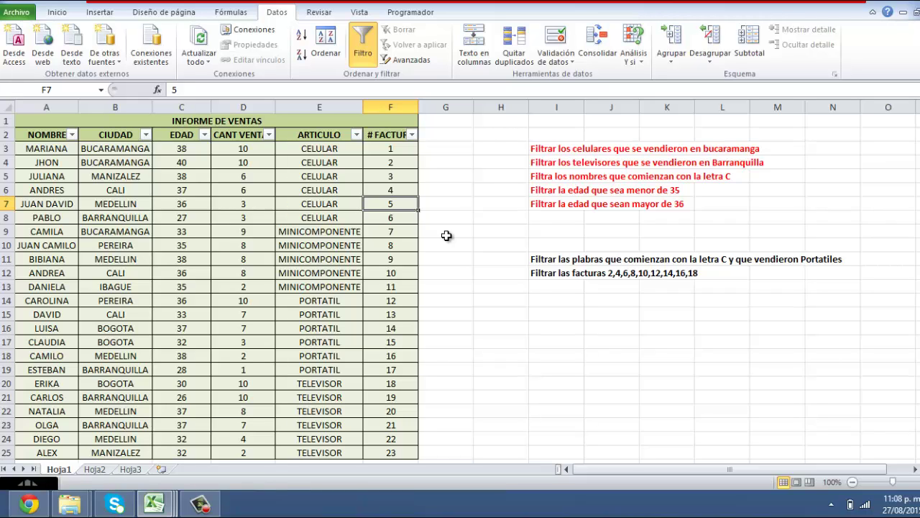
# Step: Copy the headers A2:F2 (NOMBRE to # FACTURA) into row 1 of Hoja3, then return to Hoja1
pyautogui.click(29, 140)
pyautogui.moveTo(89, 139); pyautogui.dragTo(392, 137)
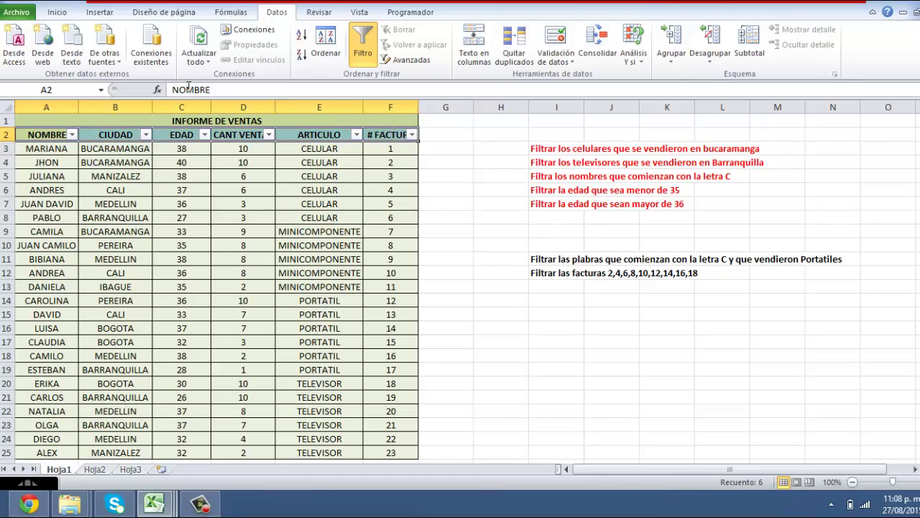
pyautogui.click(64, 15)
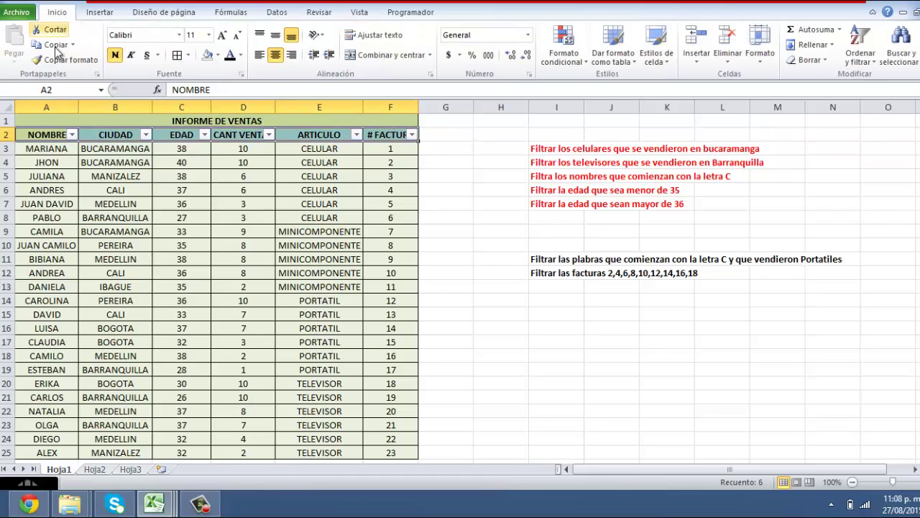
pyautogui.rightClick(103, 133)
pyautogui.click(136, 156)
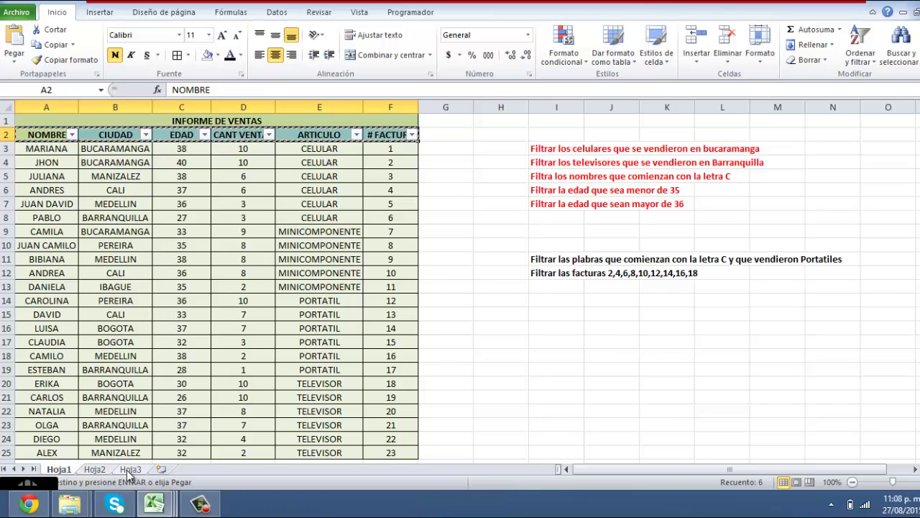
pyautogui.click(130, 470)
pyautogui.rightClick(37, 119)
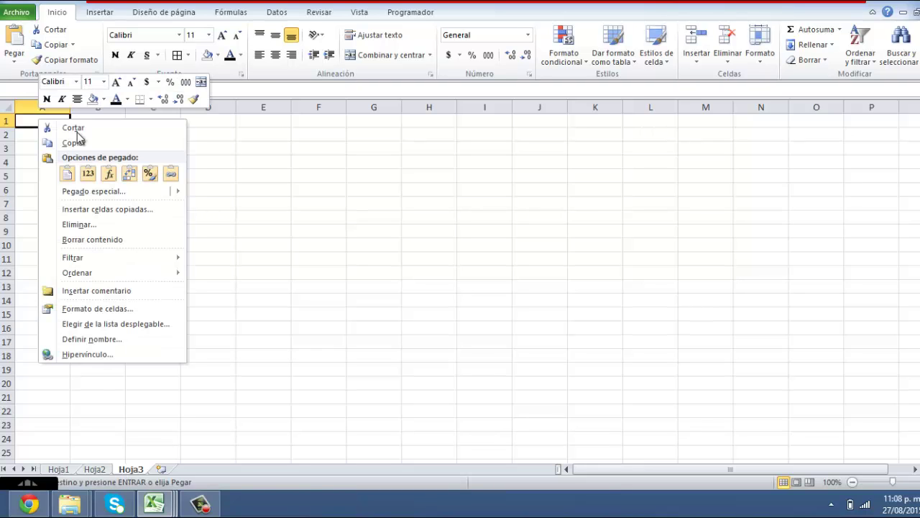
pyautogui.click(77, 174)
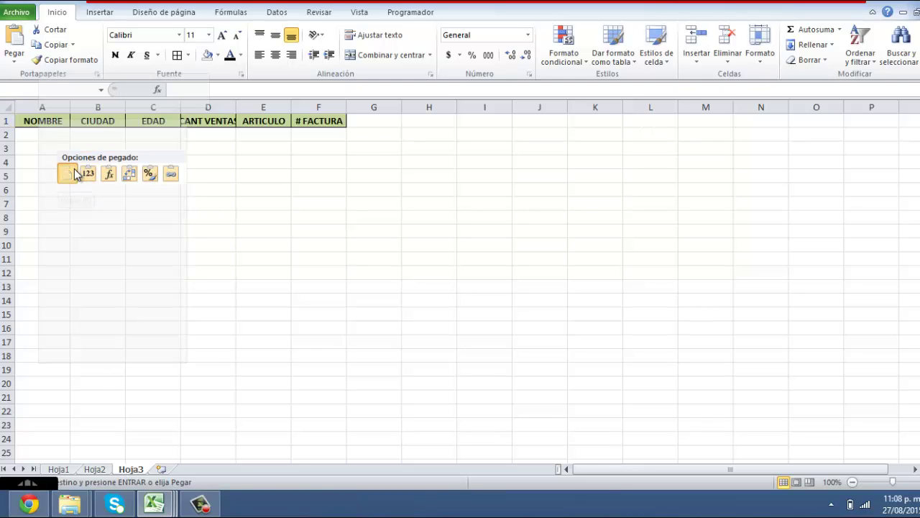
pyautogui.click(75, 469)
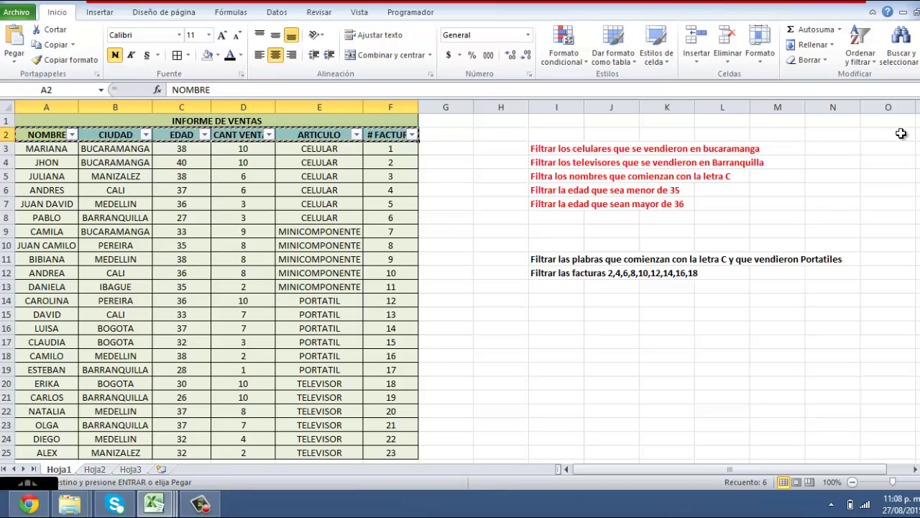
# Step: Enter 'Filtrar las ventas de portatil' in Hoja1 cell I10 and make it bold
pyautogui.moveTo(906, 138); pyautogui.dragTo(79, 137)
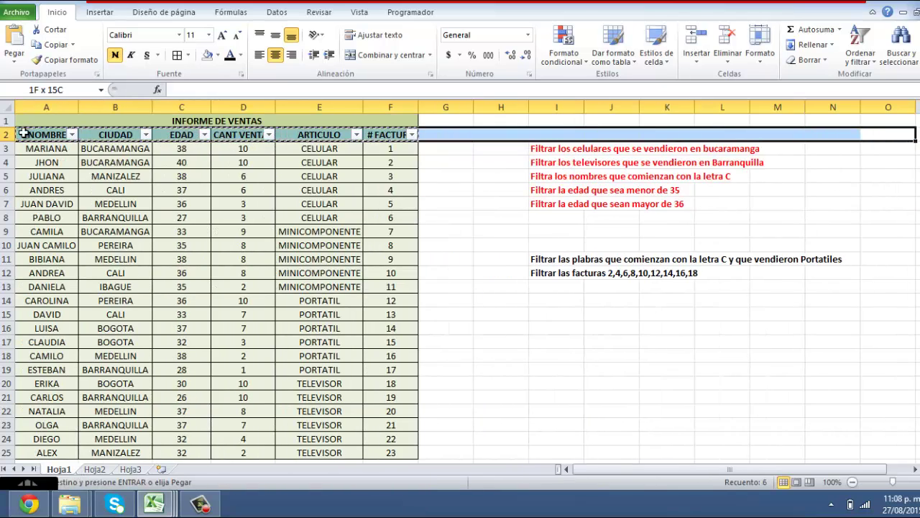
pyautogui.click(79, 149)
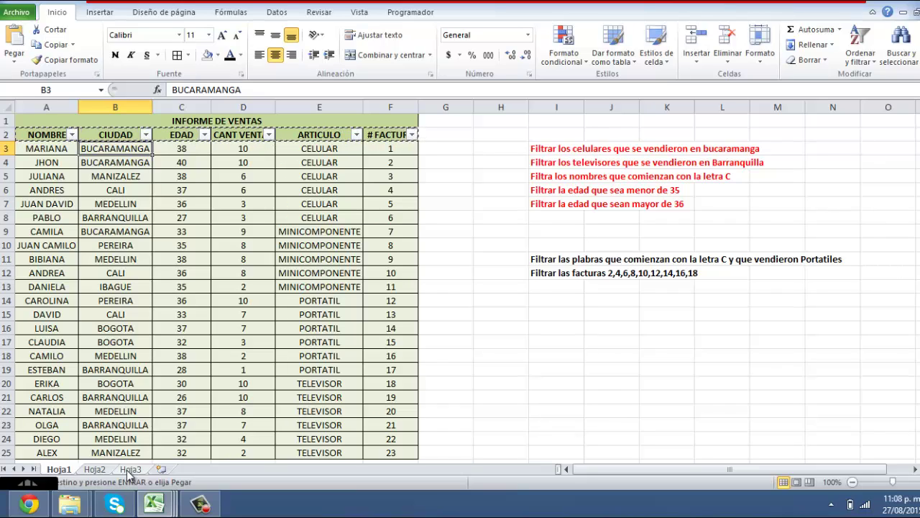
pyautogui.click(545, 263)
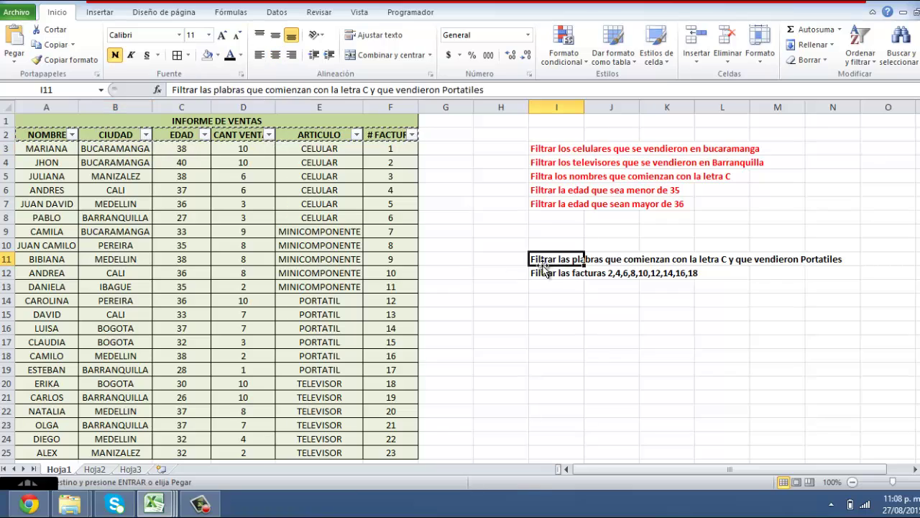
pyautogui.click(544, 245)
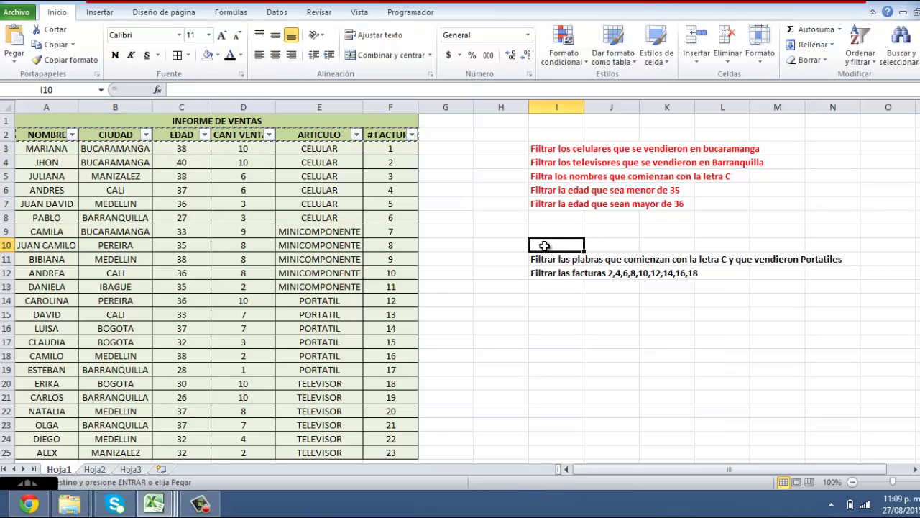
pyautogui.write('fIL')
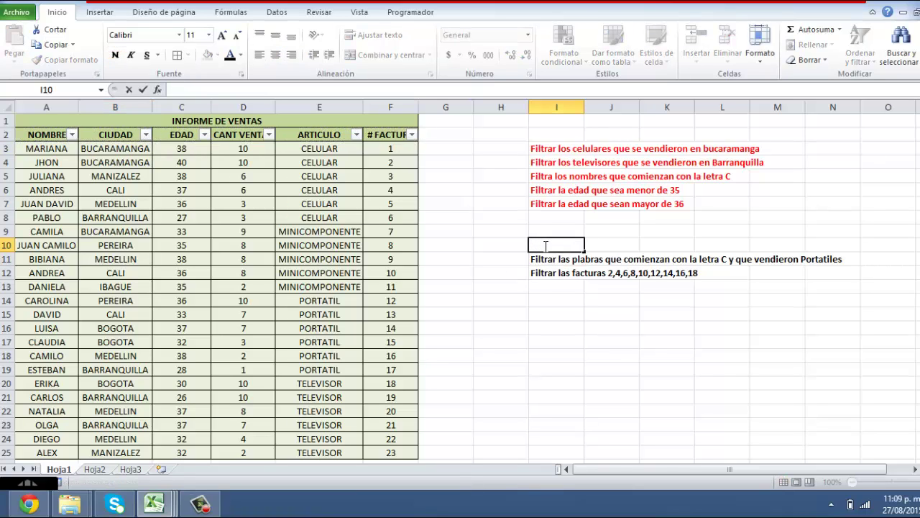
pyautogui.write('trar la')
pyautogui.write('s ventas')
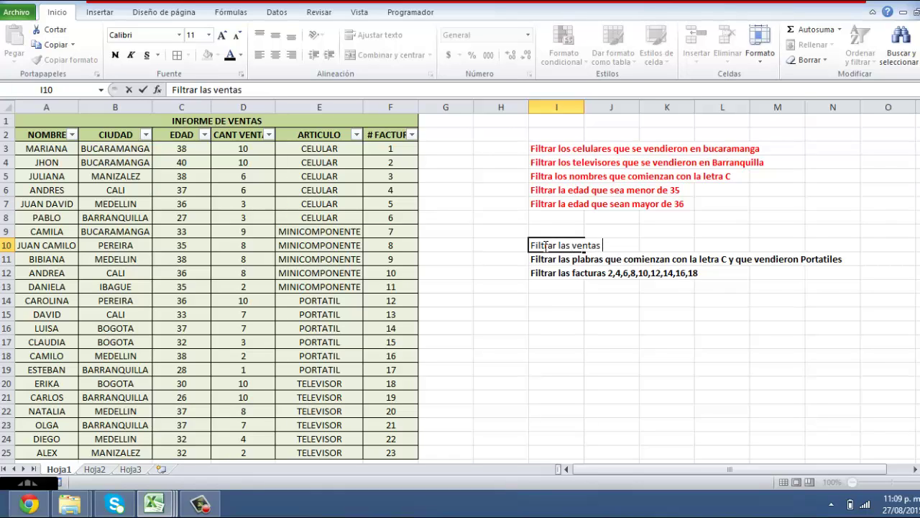
pyautogui.write('de p')
pyautogui.write('ortail')
pyautogui.write('il')
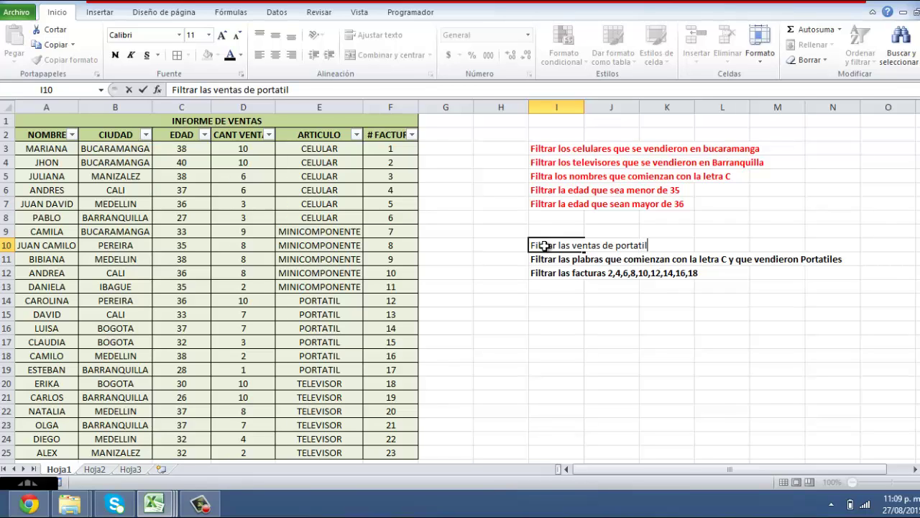
pyautogui.press('Return')
pyautogui.click(545, 246)
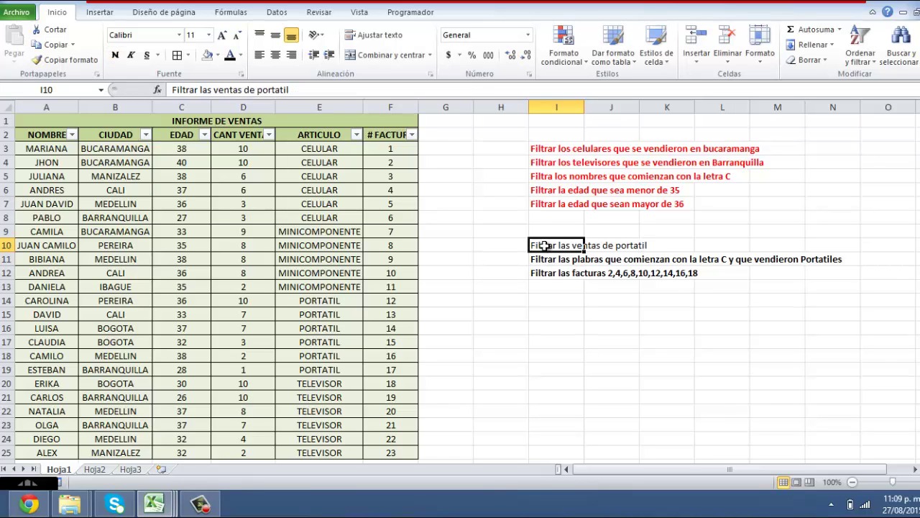
pyautogui.hotkey('ctrl', 'n')
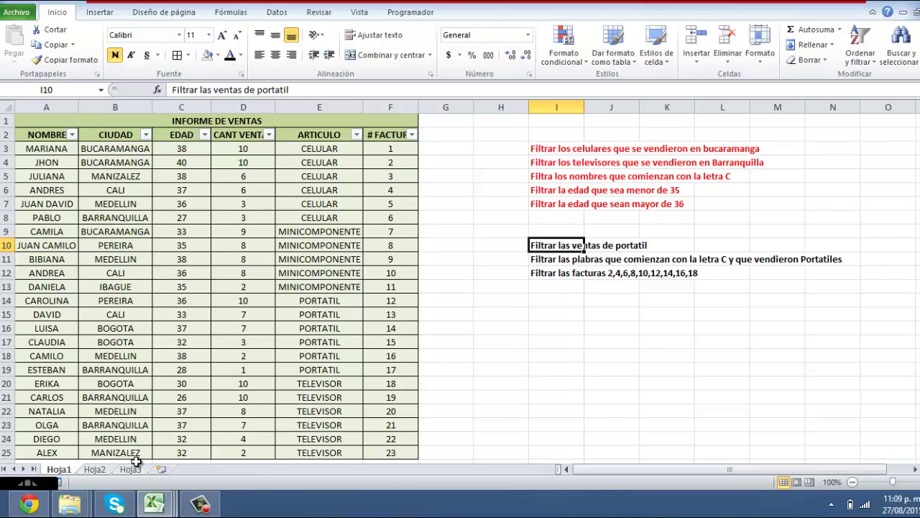
pyautogui.click(131, 469)
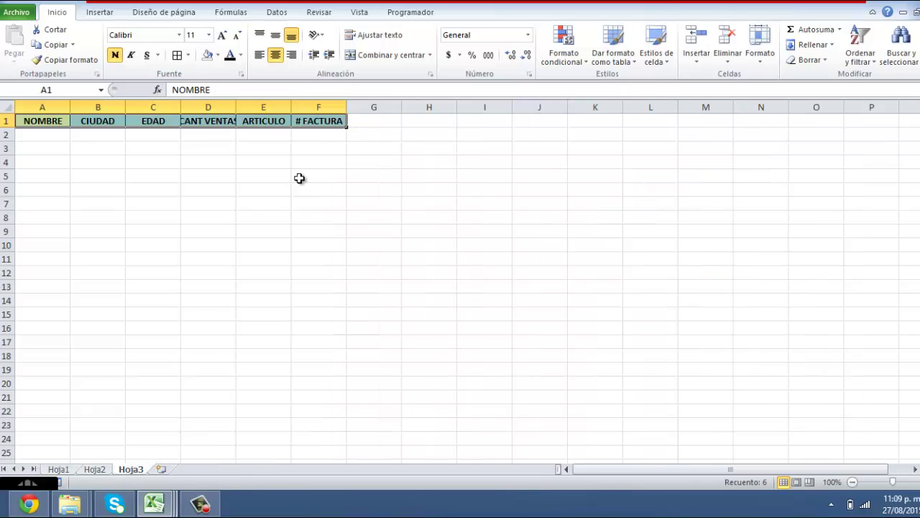
# Step: Enter the criterion PORTATIL in Hoja3 cell E2 under ARTICULO and autofit column D
pyautogui.click(277, 139)
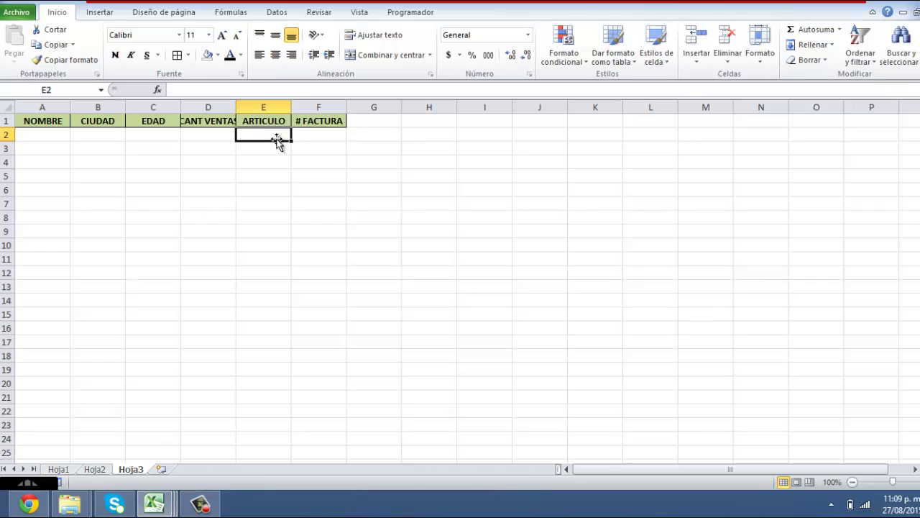
pyautogui.write('por')
pyautogui.press('BackSpace')
pyautogui.write('PO')
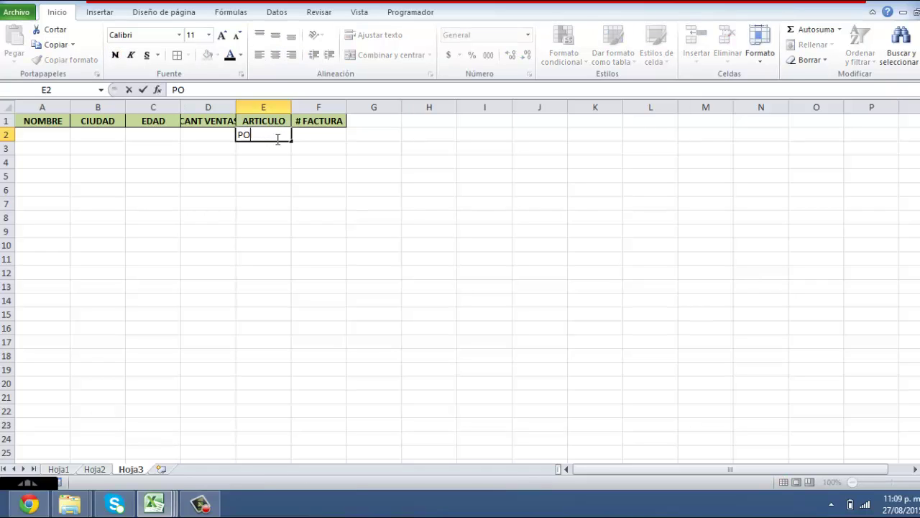
pyautogui.write('RTATIL')
pyautogui.press('Return')
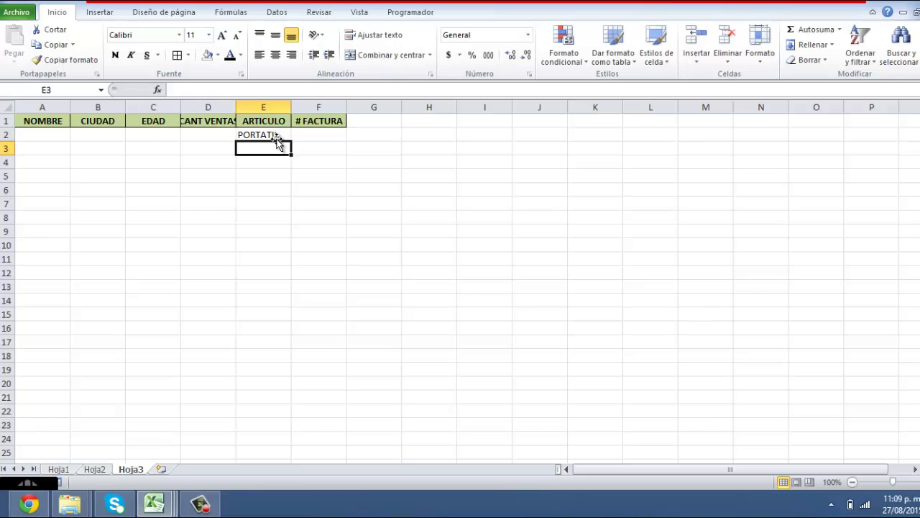
pyautogui.doubleClick(236, 107)
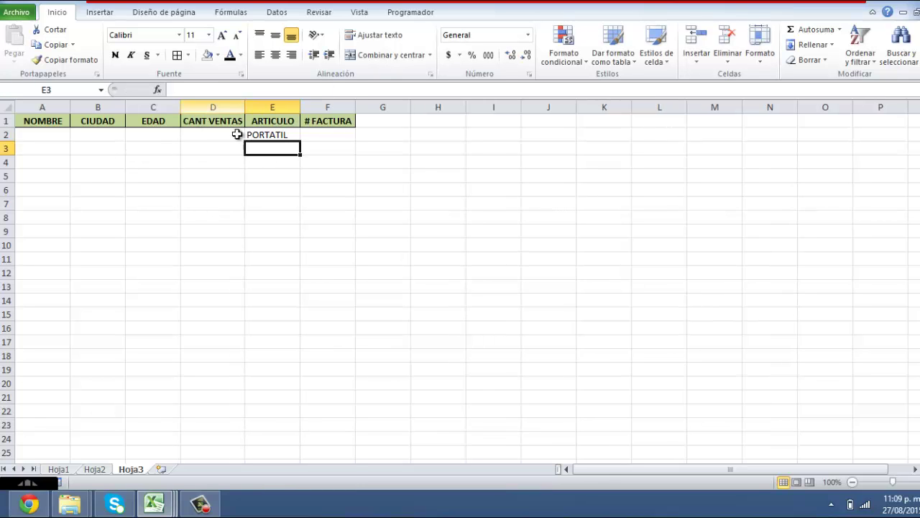
pyautogui.click(212, 259)
pyautogui.click(70, 468)
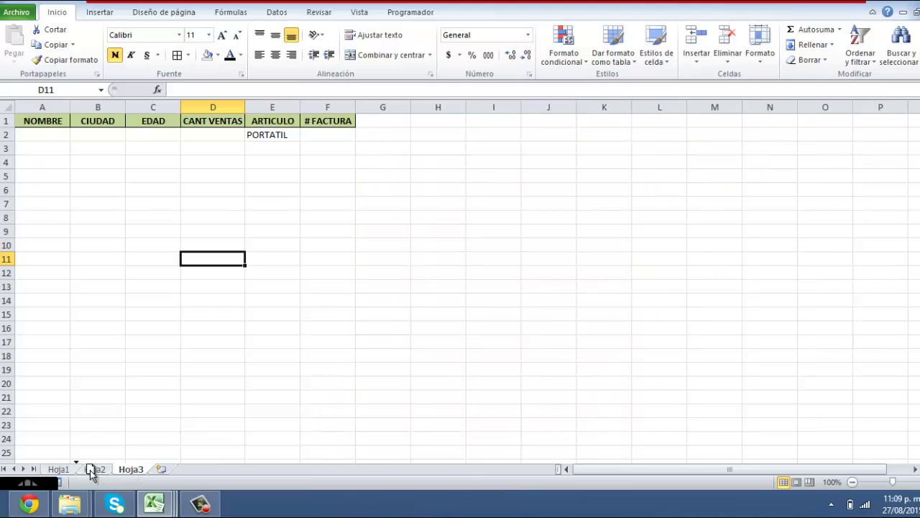
# Step: Move the Hoja3 sheet after Hoja1 and select the sales table A2:F25
pyautogui.moveTo(133, 470); pyautogui.dragTo(79, 470)
pyautogui.click(61, 468)
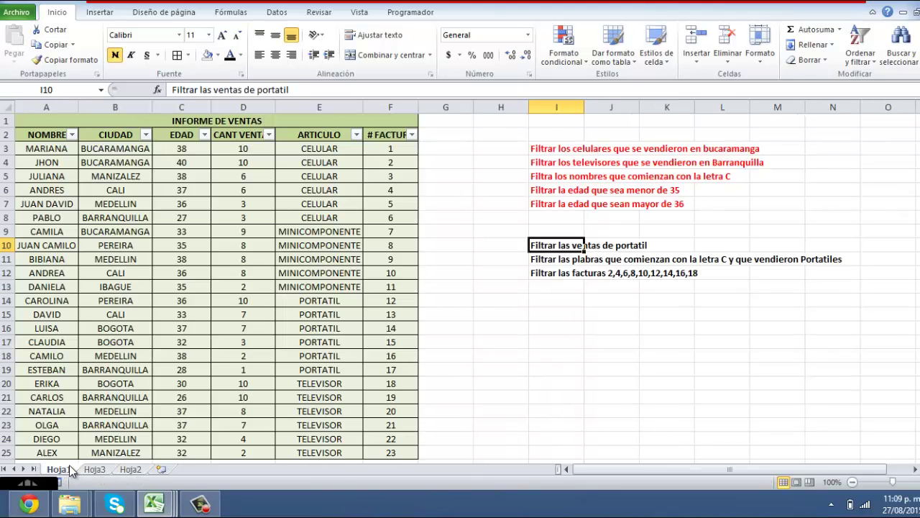
pyautogui.click(41, 136)
pyautogui.moveTo(40, 136)
pyautogui.mouseDown()
pyautogui.moveTo(388, 504)
pyautogui.moveTo(390, 425)
pyautogui.mouseUp()
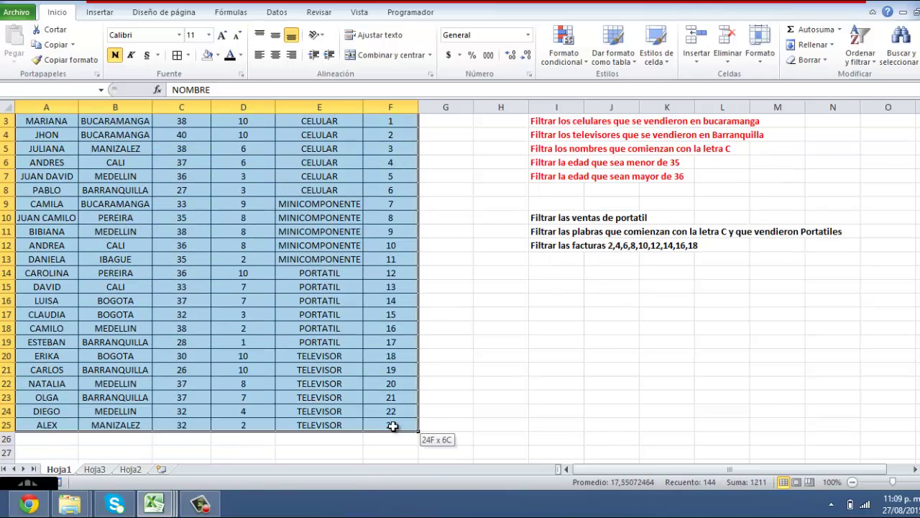
# Step: Advanced-filter the table with criteria range Hoja3!$A$1:$F$2 to show the PORTATIL sales, then clear it
pyautogui.click(276, 12)
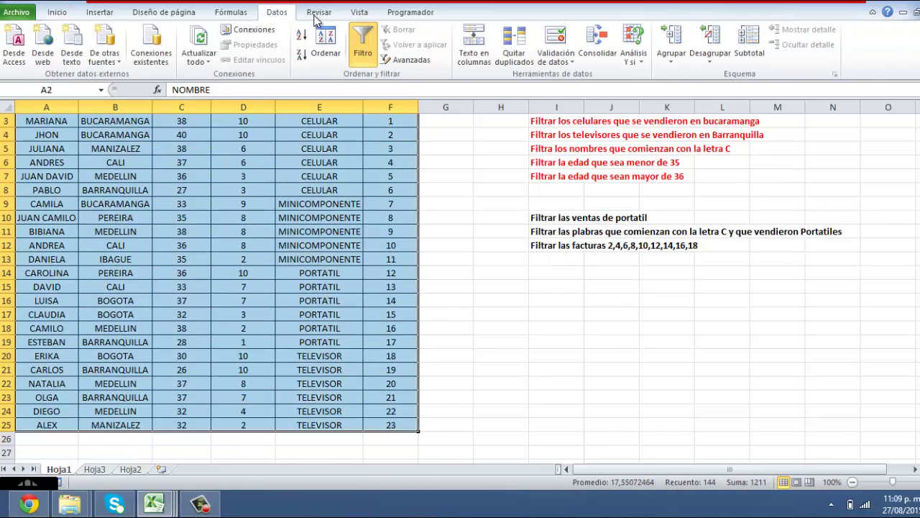
pyautogui.click(406, 59)
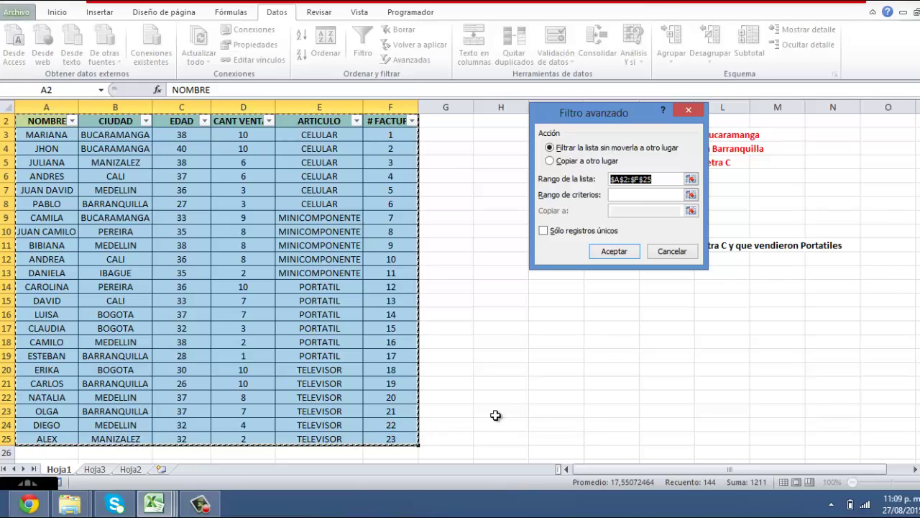
pyautogui.click(626, 196)
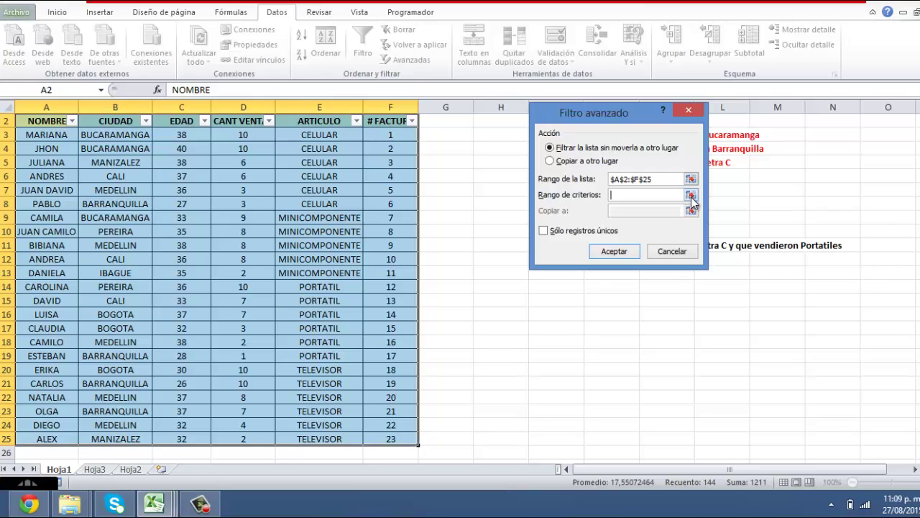
pyautogui.click(691, 196)
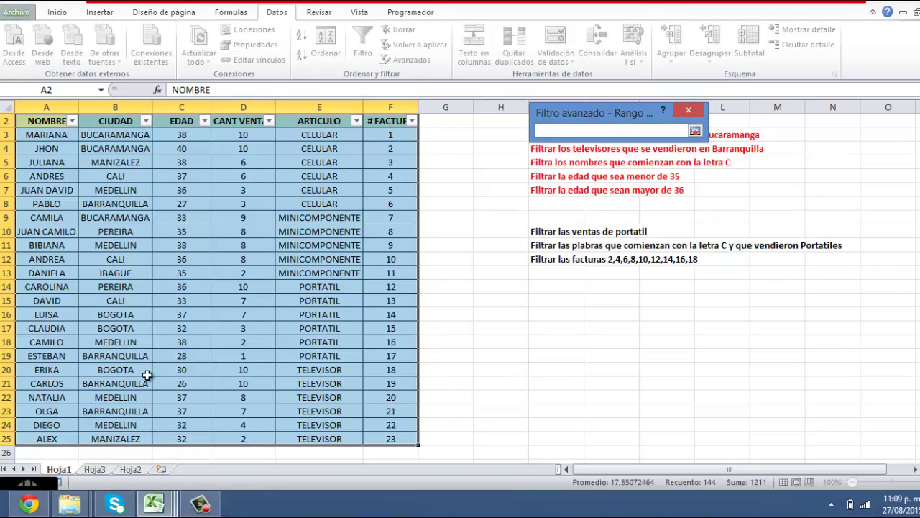
pyautogui.click(95, 470)
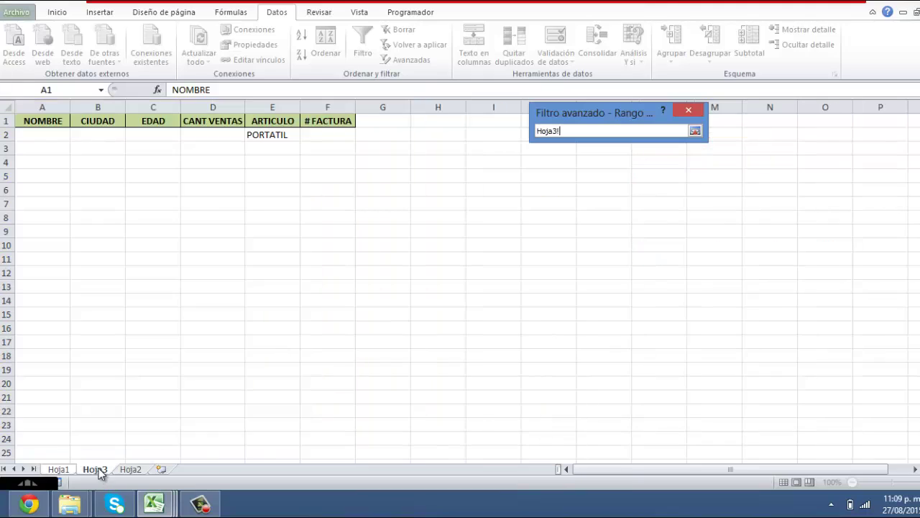
pyautogui.click(39, 121)
pyautogui.moveTo(39, 120); pyautogui.dragTo(328, 139)
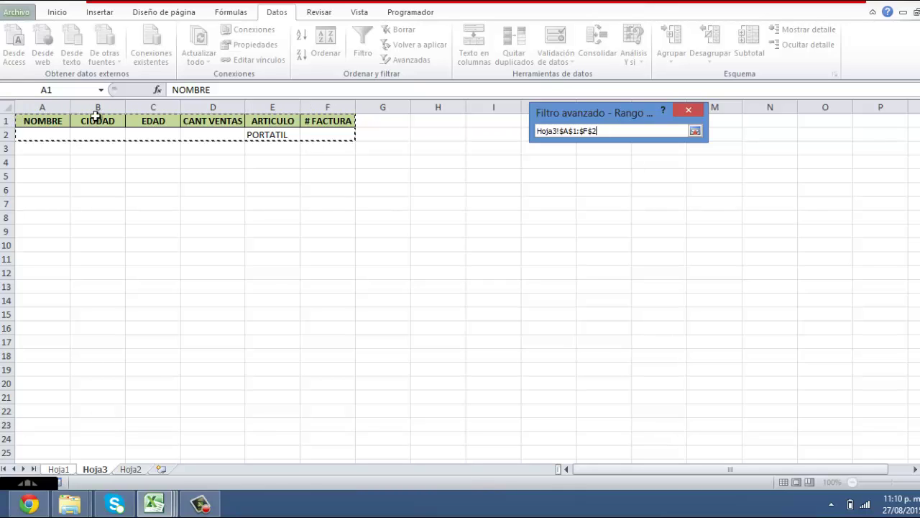
pyautogui.click(695, 131)
pyautogui.click(623, 252)
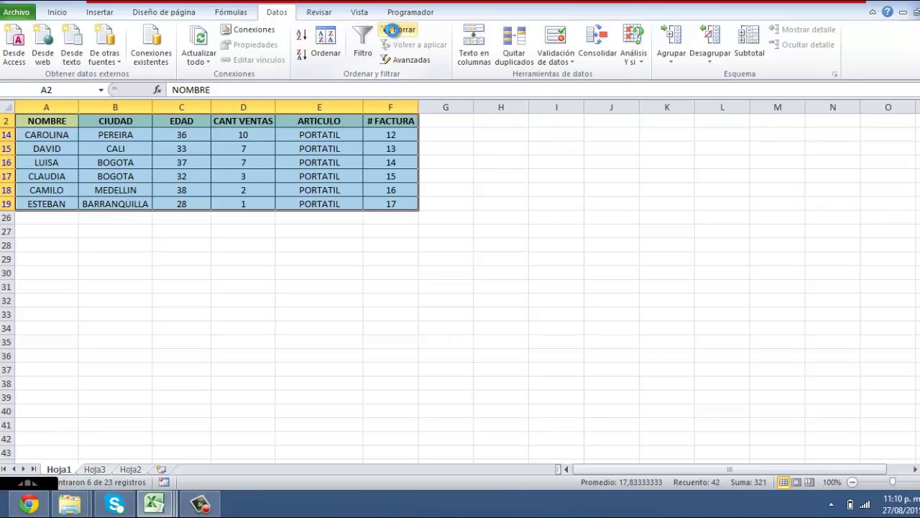
pyautogui.click(398, 29)
# Step: Color the task line 'Filtrar las ventas de portatil' in I10 standard red
pyautogui.click(248, 219)
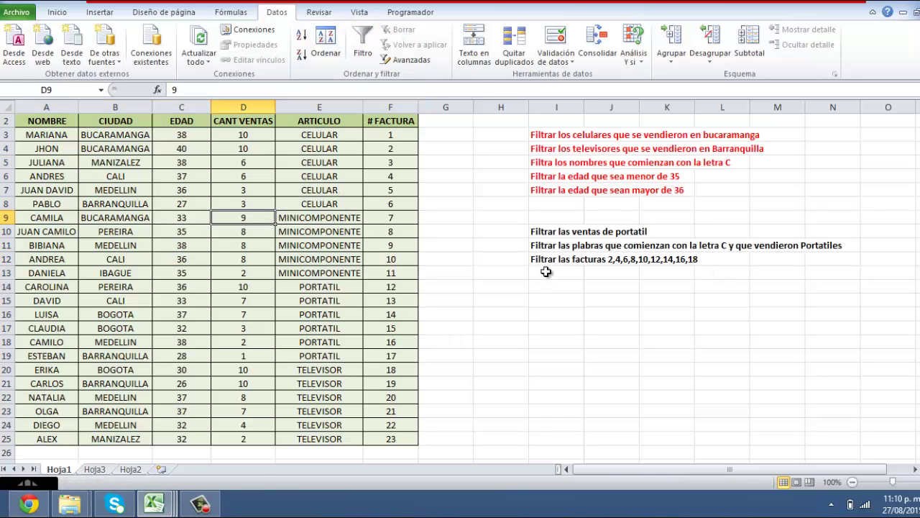
pyautogui.click(540, 244)
pyautogui.click(543, 232)
pyautogui.click(68, 12)
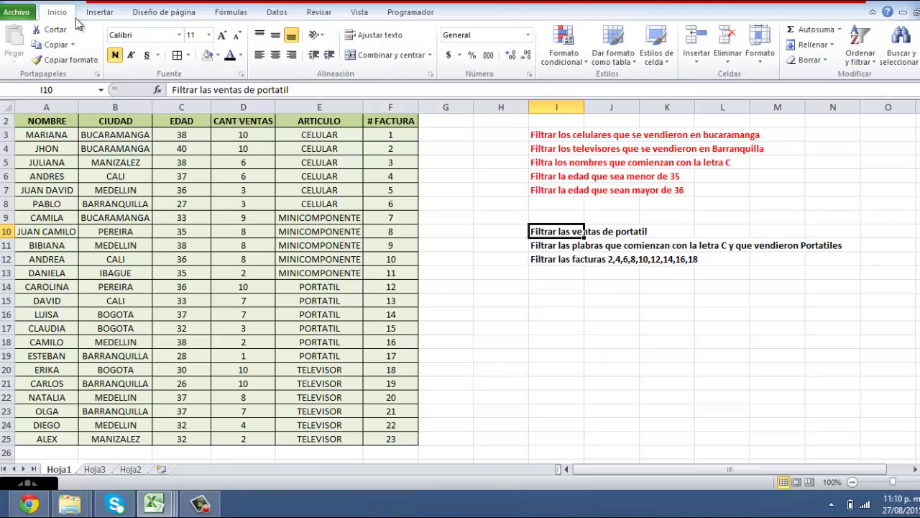
pyautogui.click(240, 55)
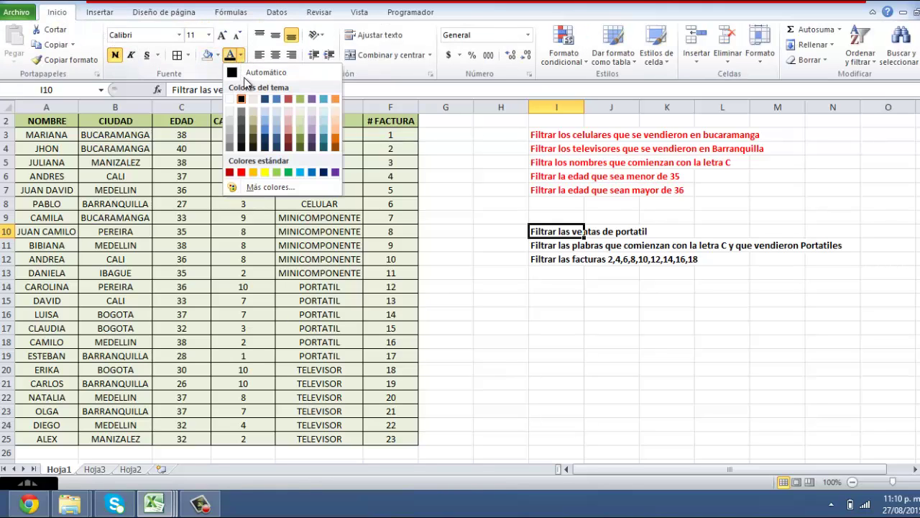
pyautogui.click(241, 172)
pyautogui.click(541, 247)
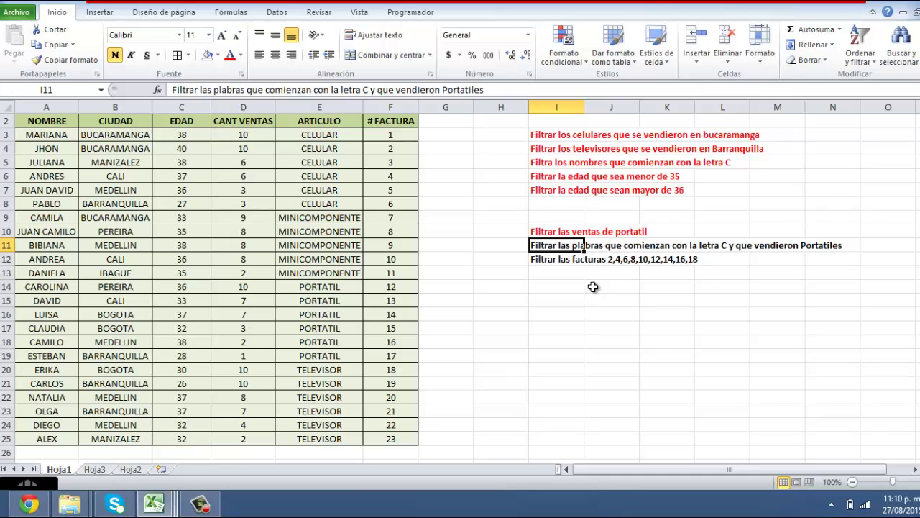
pyautogui.click(106, 468)
# Step: Add the criterion C under NOMBRE in Hoja3 cell A2
pyautogui.click(47, 136)
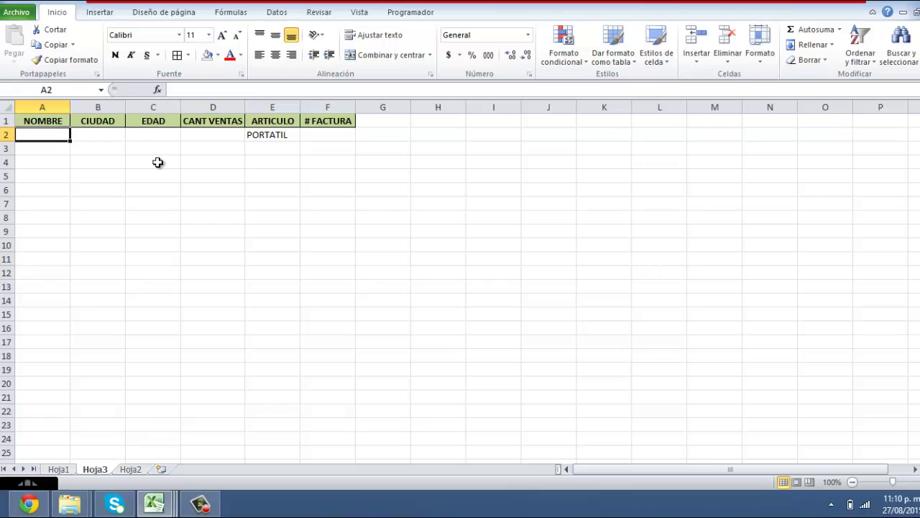
pyautogui.press('Right')
pyautogui.press('Right')
pyautogui.press('Right')
pyautogui.press('Right')
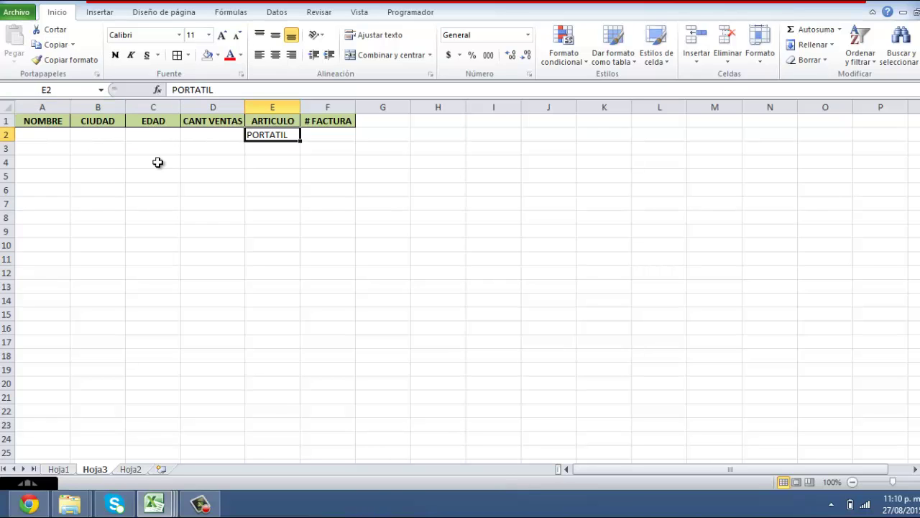
pyautogui.press('Left')
pyautogui.press('Left')
pyautogui.press('Left')
pyautogui.press('Left')
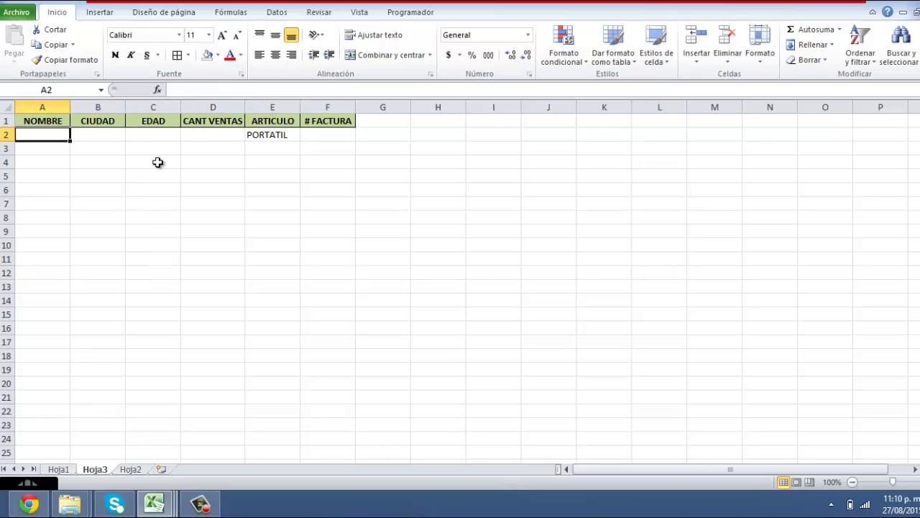
pyautogui.write('c')
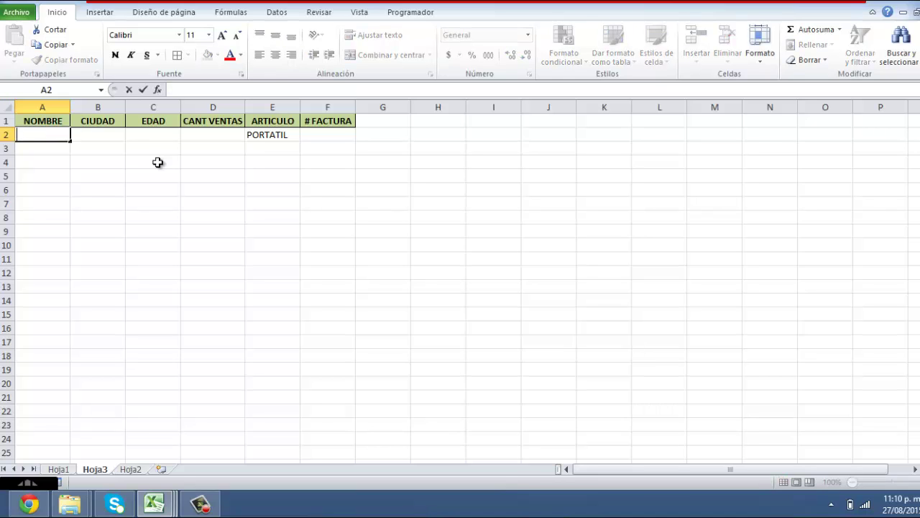
pyautogui.press('Return')
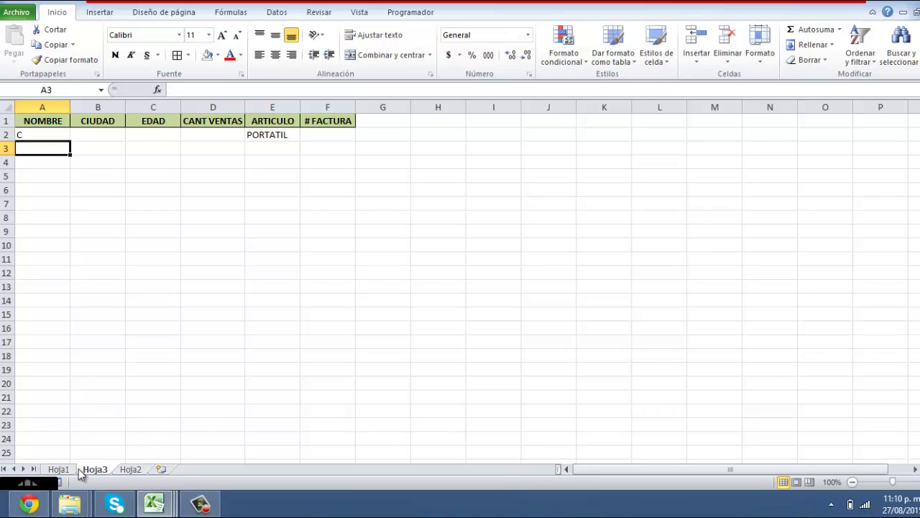
# Step: Advanced-filter the Hoja1 sales table with criteria Hoja3!$A$1:$F$2, leaving CAROLINA, CLAUDIA and CAMILO
pyautogui.click(58, 469)
pyautogui.moveTo(43, 121); pyautogui.dragTo(381, 439)
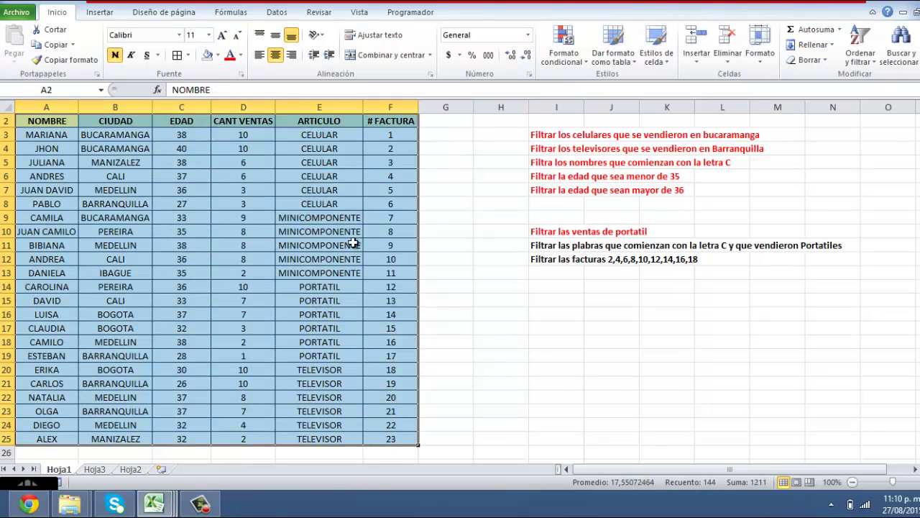
pyautogui.click(280, 12)
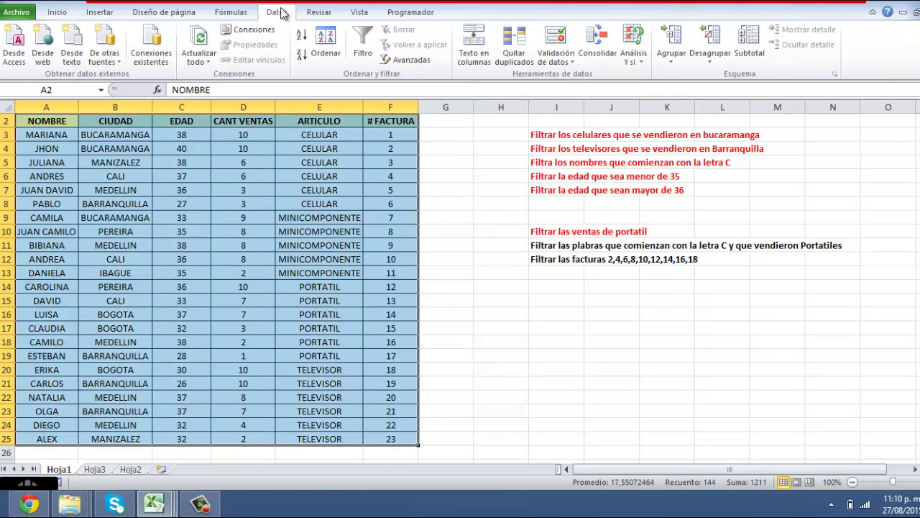
pyautogui.click(397, 60)
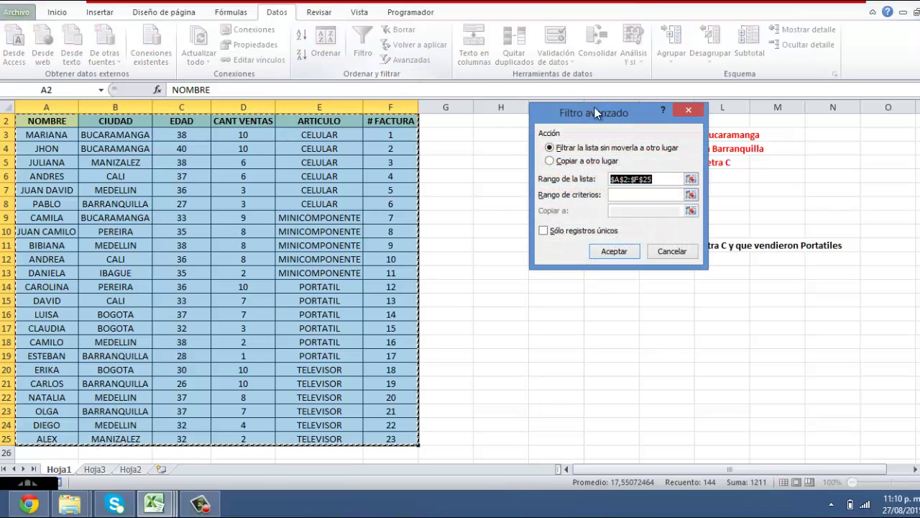
pyautogui.click(687, 110)
pyautogui.click(363, 47)
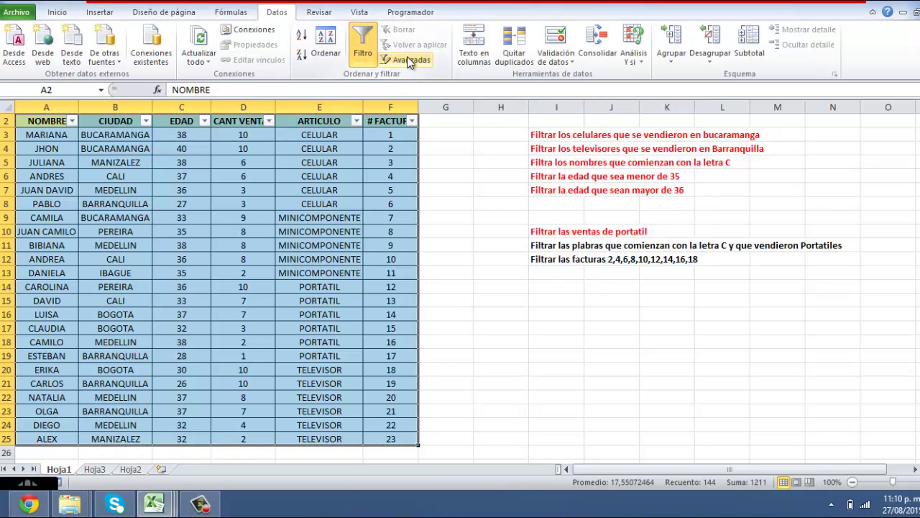
pyautogui.click(407, 58)
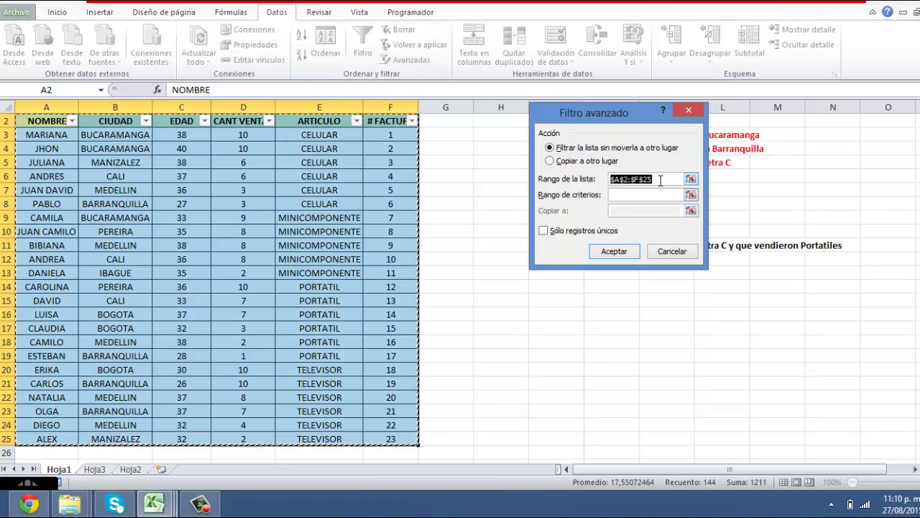
pyautogui.click(644, 196)
pyautogui.click(690, 194)
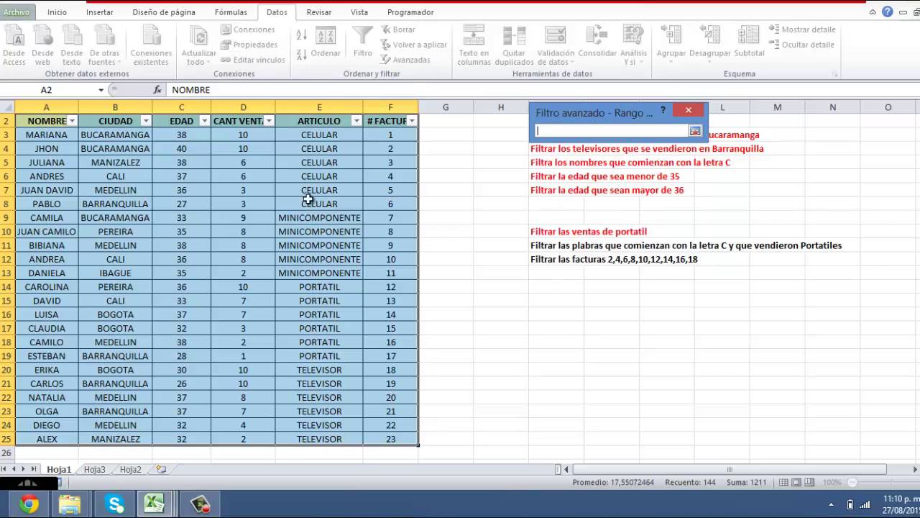
pyautogui.click(94, 468)
pyautogui.moveTo(42, 121); pyautogui.dragTo(327, 135)
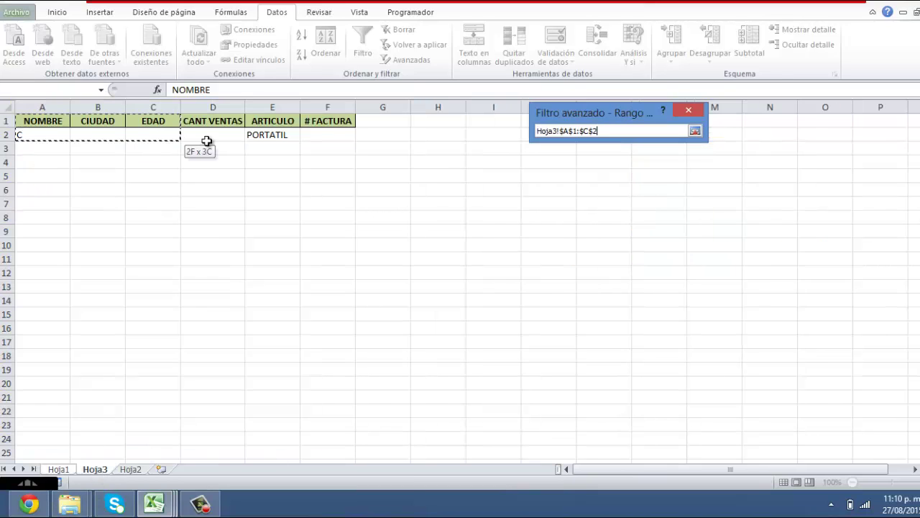
pyautogui.click(694, 131)
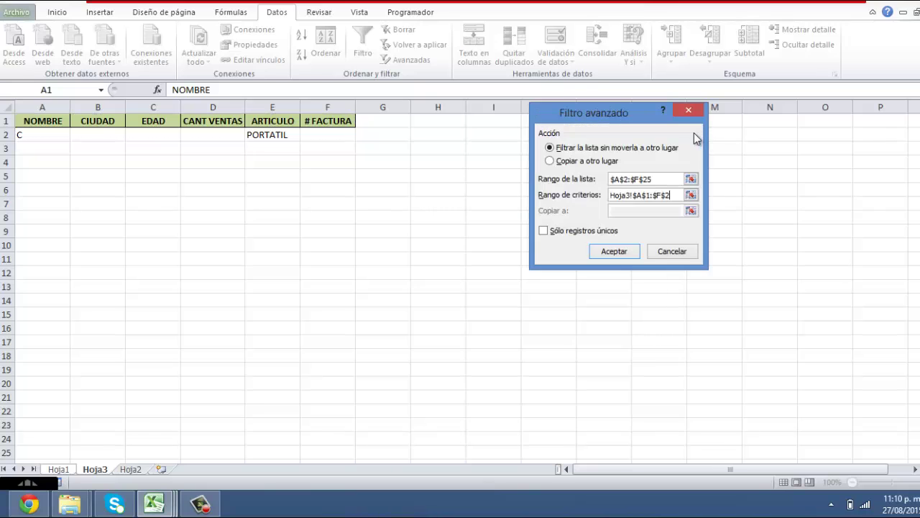
pyautogui.click(626, 253)
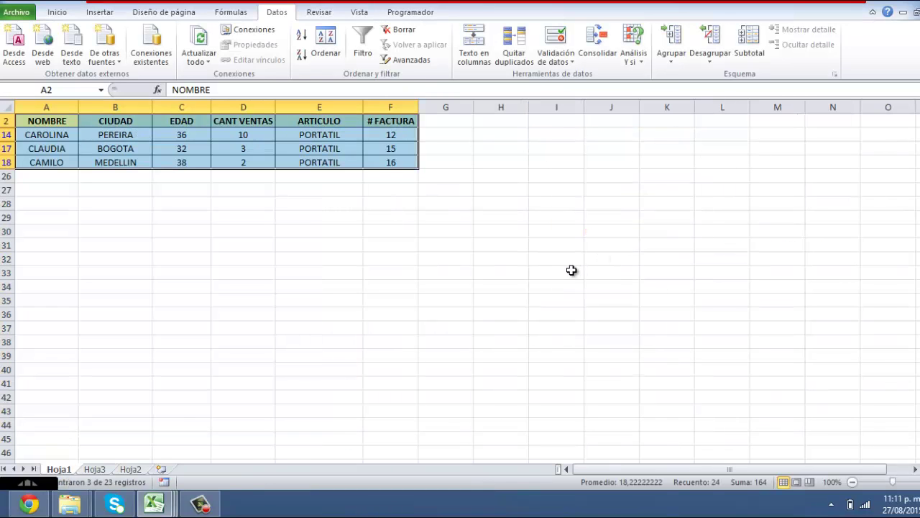
pyautogui.scroll(1, 20, 205)
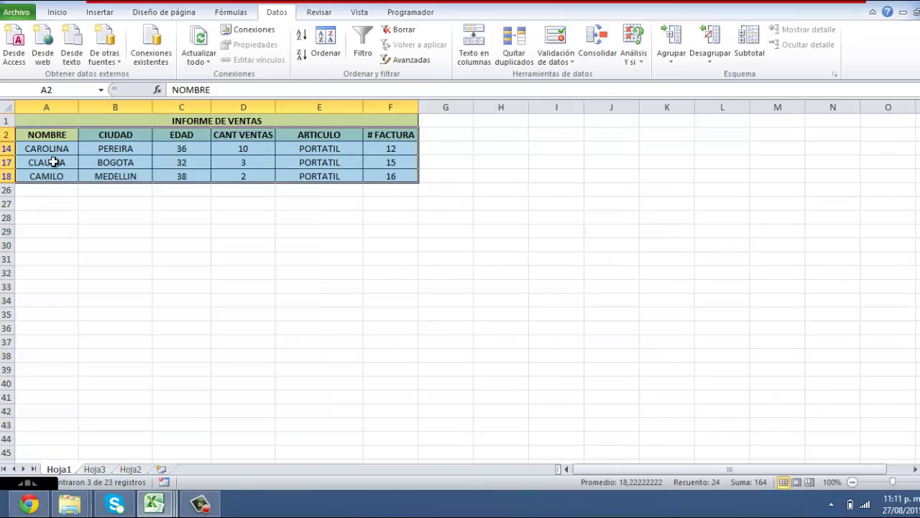
# Step: Clear the filter and make the C-names Portatiles instruction in I11 red
pyautogui.moveTo(59, 148); pyautogui.dragTo(52, 174)
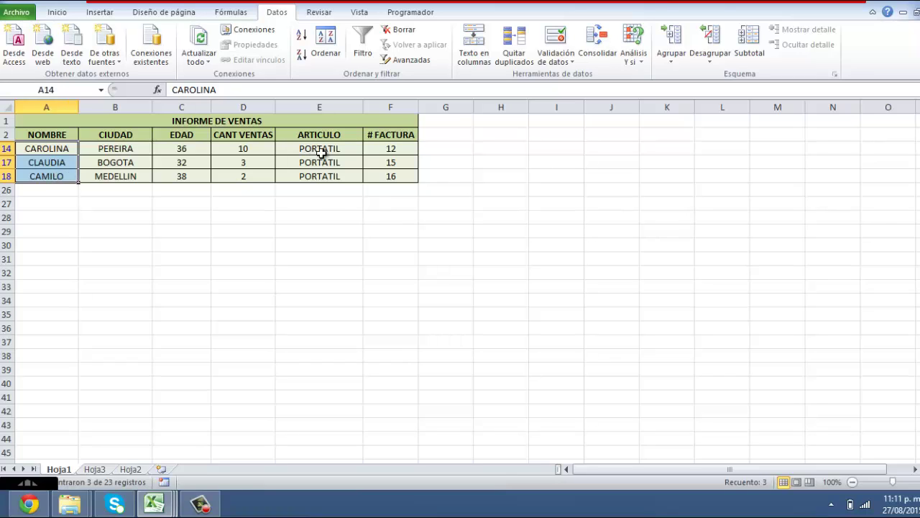
pyautogui.moveTo(321, 149); pyautogui.dragTo(322, 176)
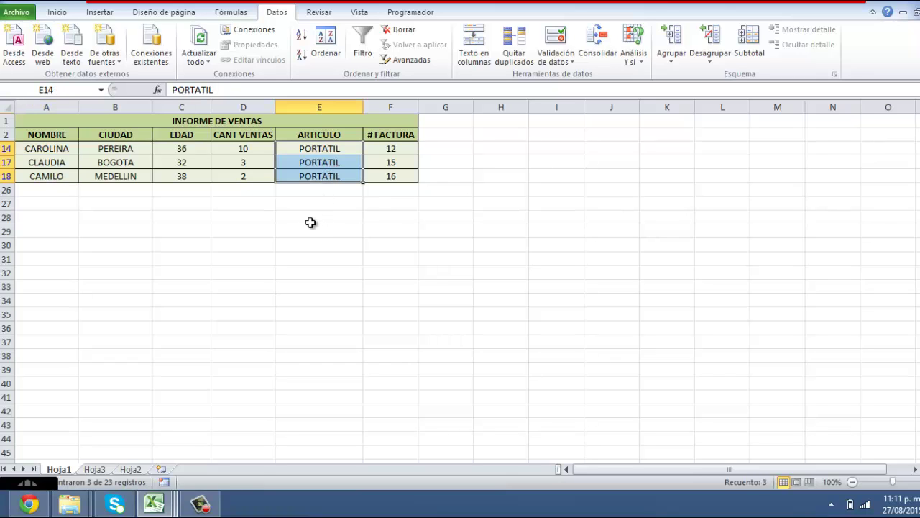
pyautogui.click(402, 35)
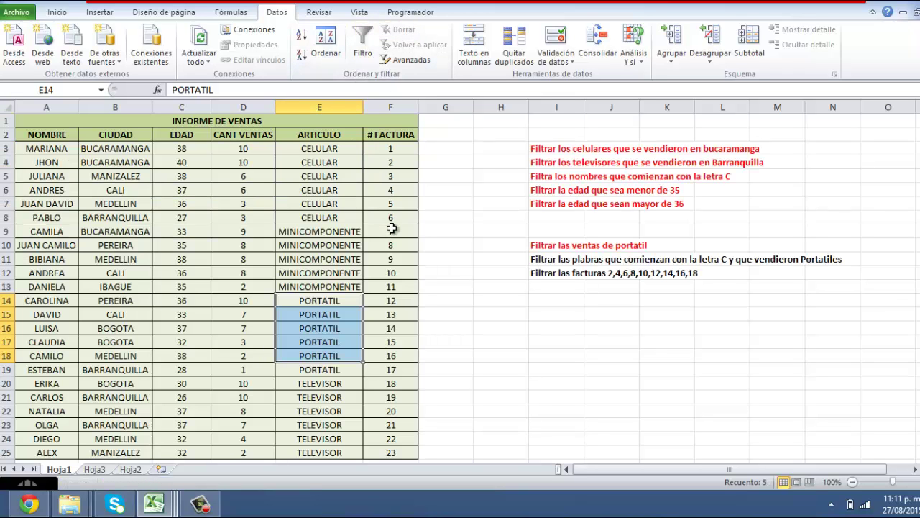
pyautogui.click(560, 259)
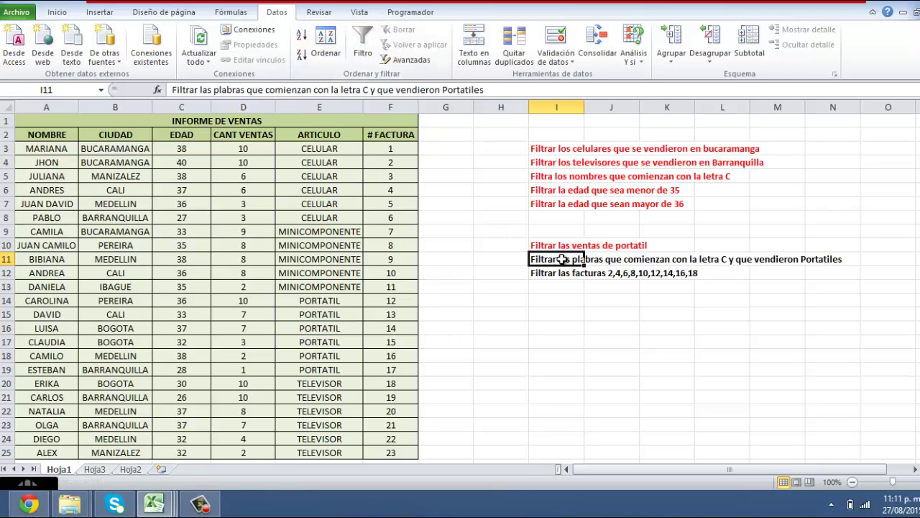
pyautogui.click(57, 12)
pyautogui.click(229, 54)
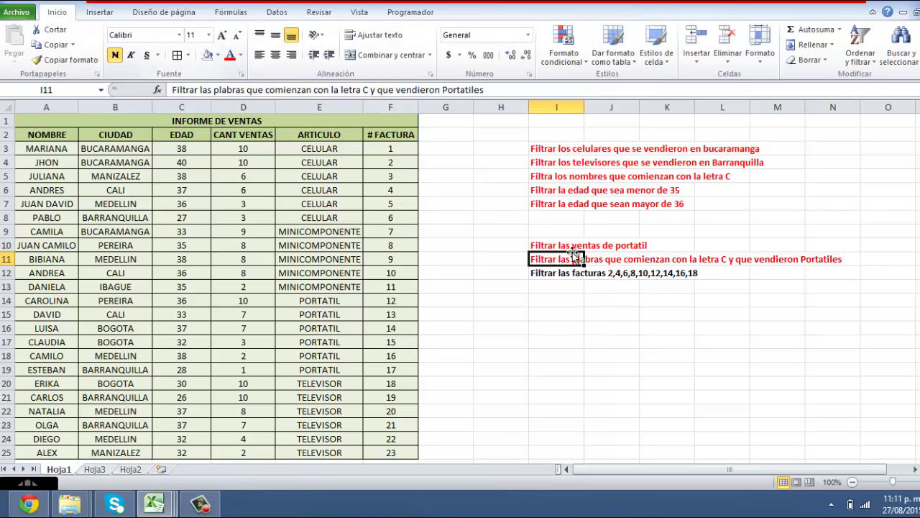
pyautogui.click(552, 274)
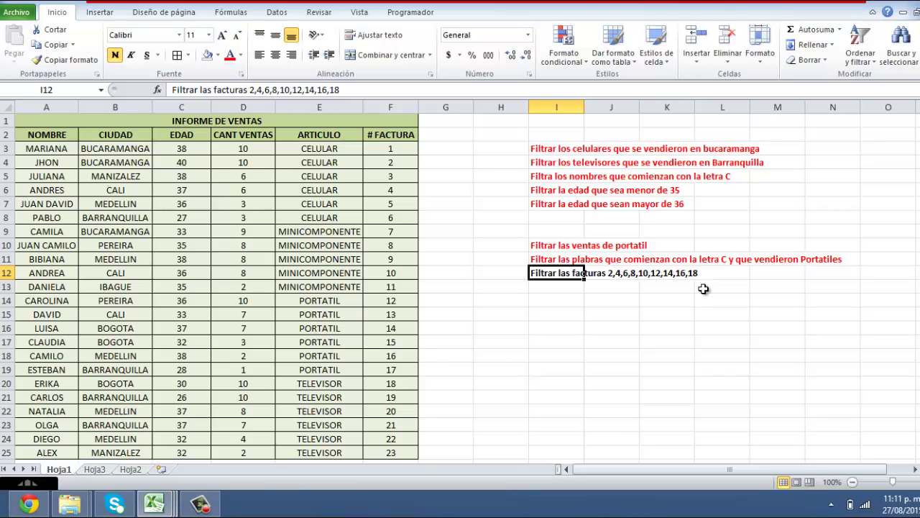
# Step: Turn on AutoFilter for the sales table A2:F25
pyautogui.click(28, 135)
pyautogui.moveTo(113, 140); pyautogui.dragTo(381, 449)
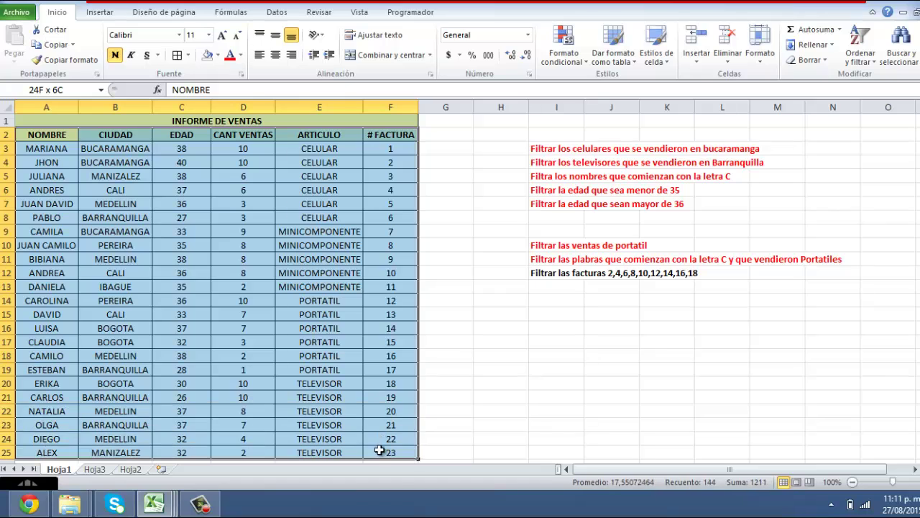
pyautogui.click(276, 12)
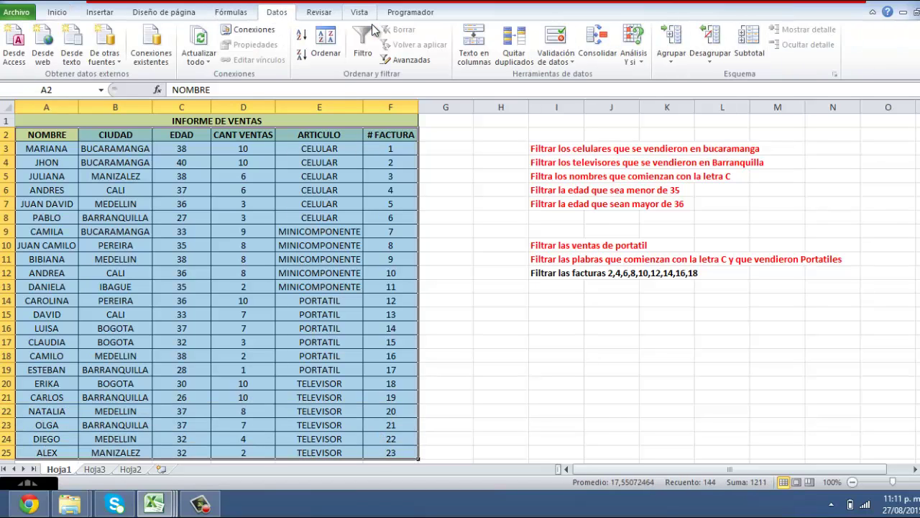
pyautogui.click(373, 61)
pyautogui.click(404, 247)
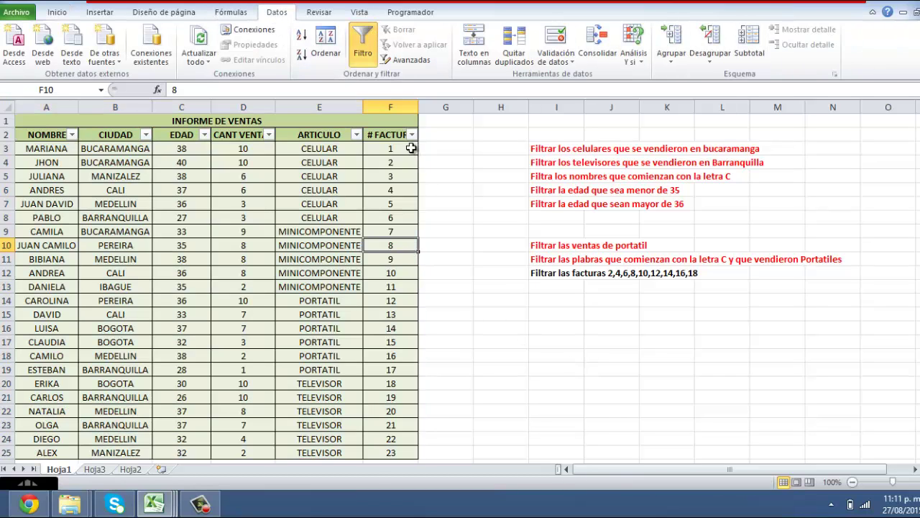
# Step: Filter # FACTURA to the even invoices 2, 4, 6, 8, 10, 12, 14, 16 and 18
pyautogui.click(410, 135)
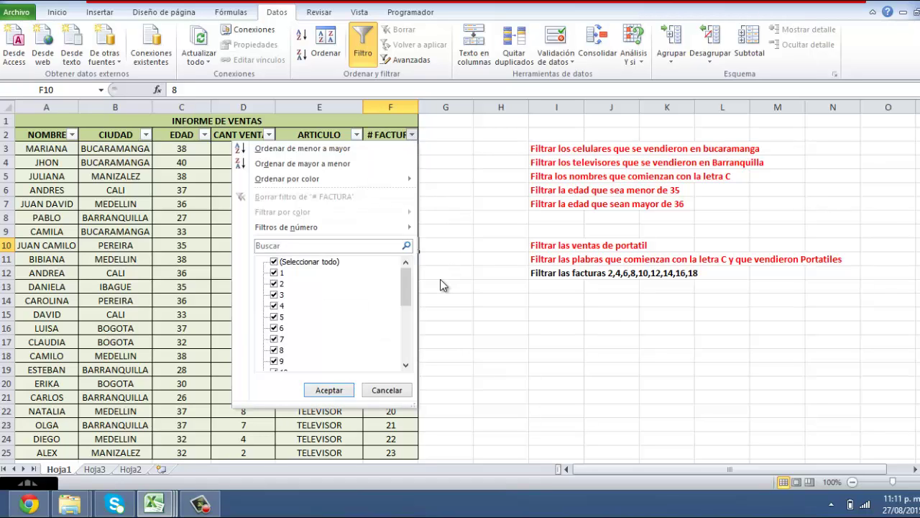
pyautogui.click(285, 263)
pyautogui.click(285, 263)
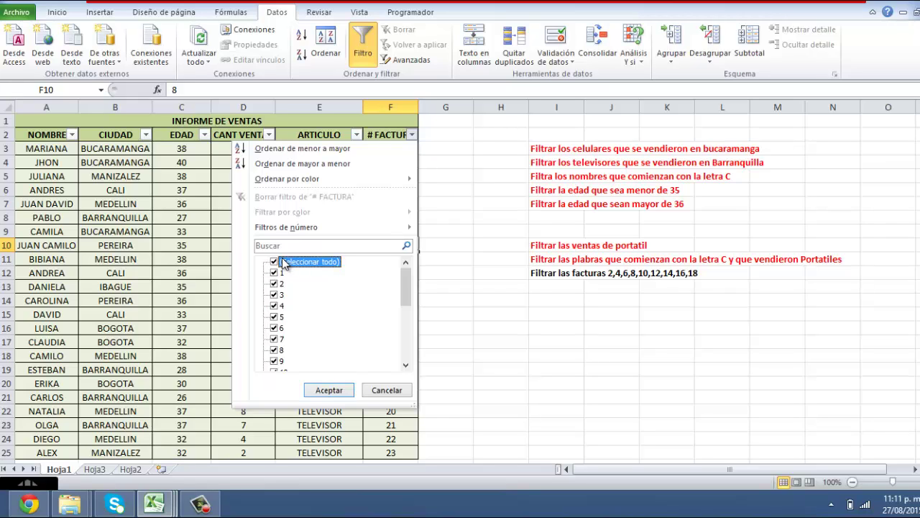
pyautogui.click(285, 263)
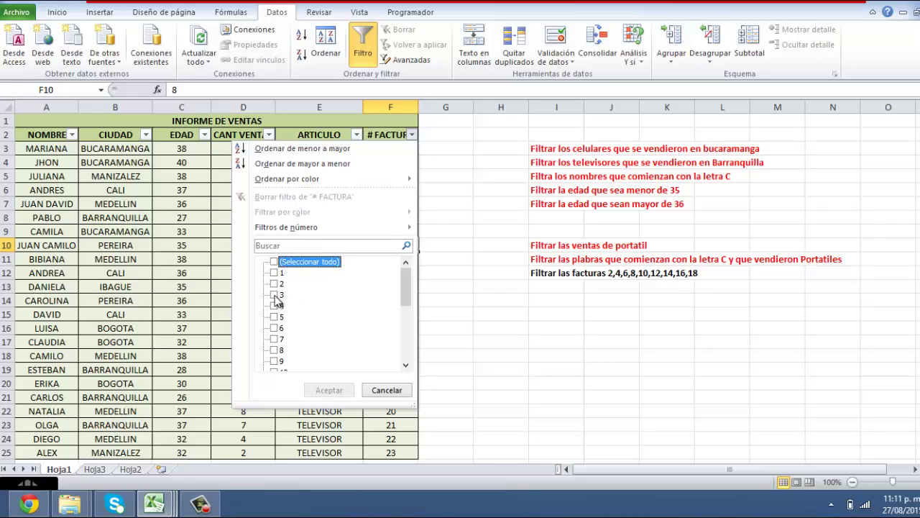
pyautogui.click(274, 284)
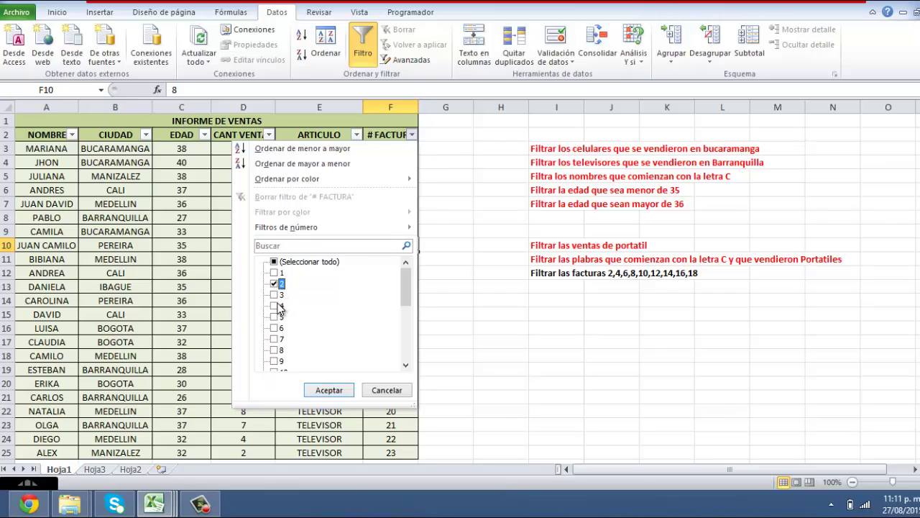
pyautogui.moveTo(410, 299); pyautogui.dragTo(406, 325)
pyautogui.click(274, 295)
pyautogui.click(274, 316)
pyautogui.click(278, 306)
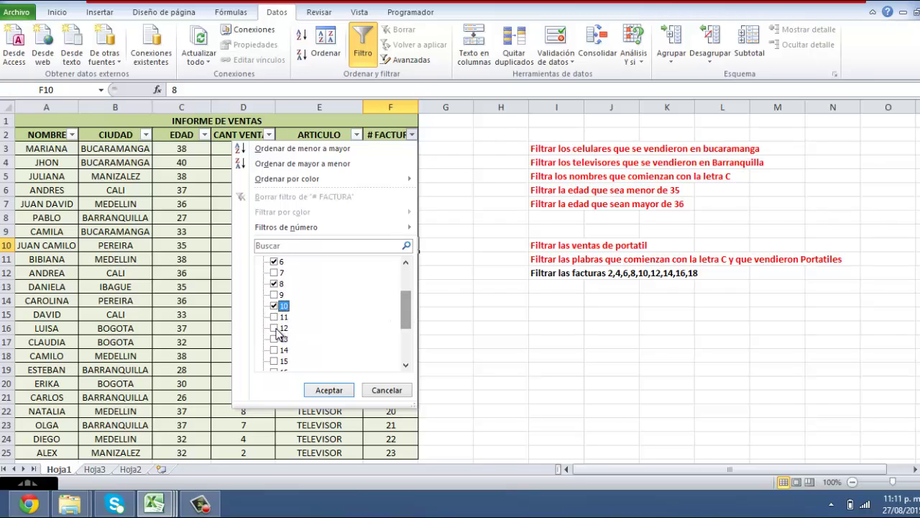
pyautogui.click(274, 327)
pyautogui.click(274, 350)
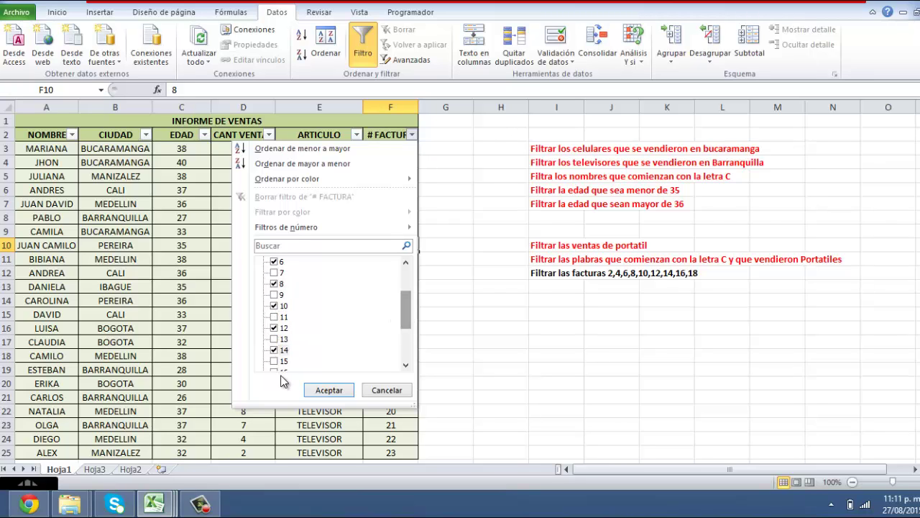
pyautogui.moveTo(408, 325); pyautogui.dragTo(391, 335)
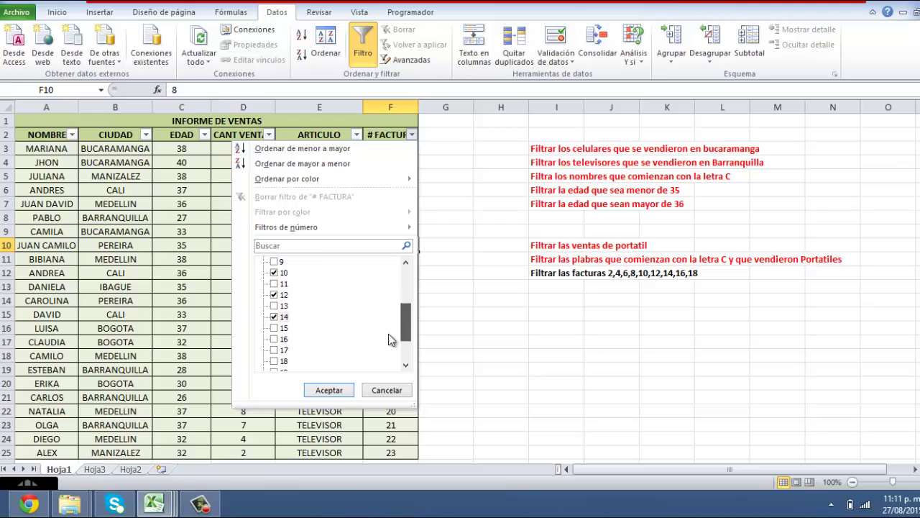
pyautogui.click(274, 338)
pyautogui.scroll(-3, 396, 335)
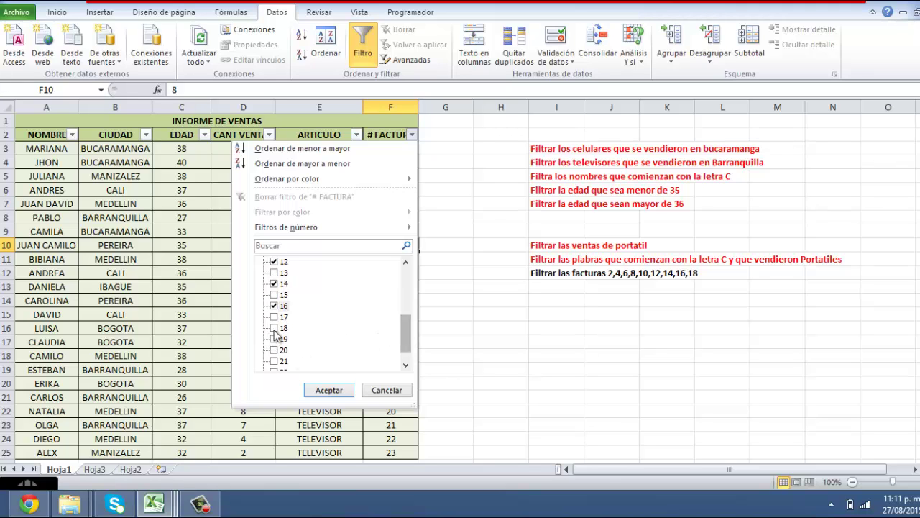
pyautogui.click(274, 327)
pyautogui.click(317, 389)
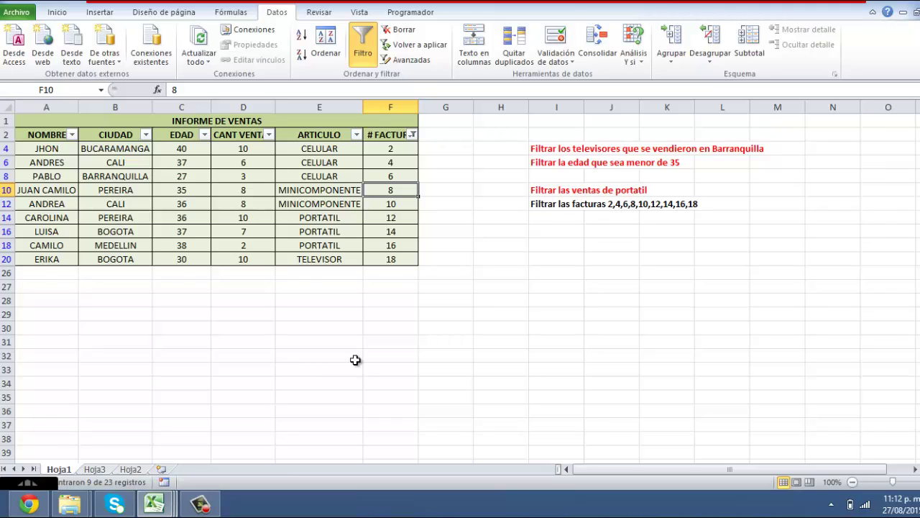
# Step: Remove the # FACTURA filter so invoices 1 through 23 all show again
pyautogui.click(413, 135)
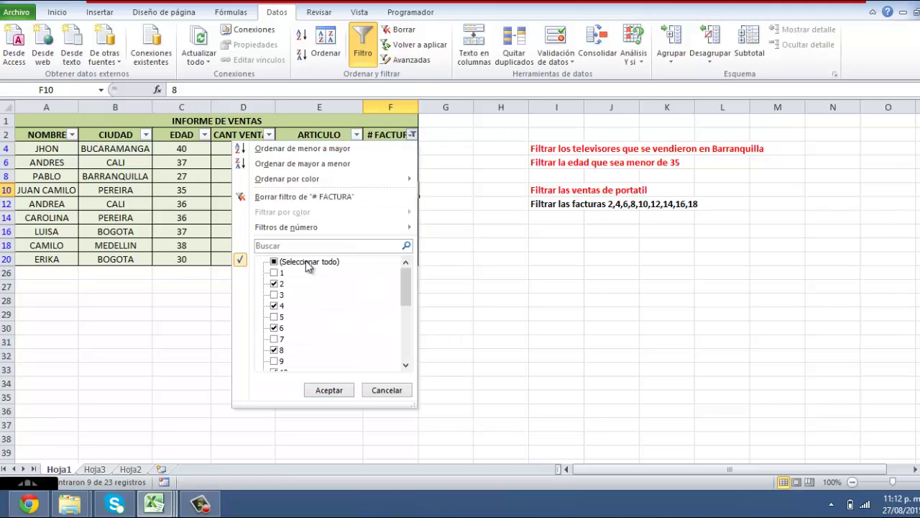
pyautogui.click(305, 262)
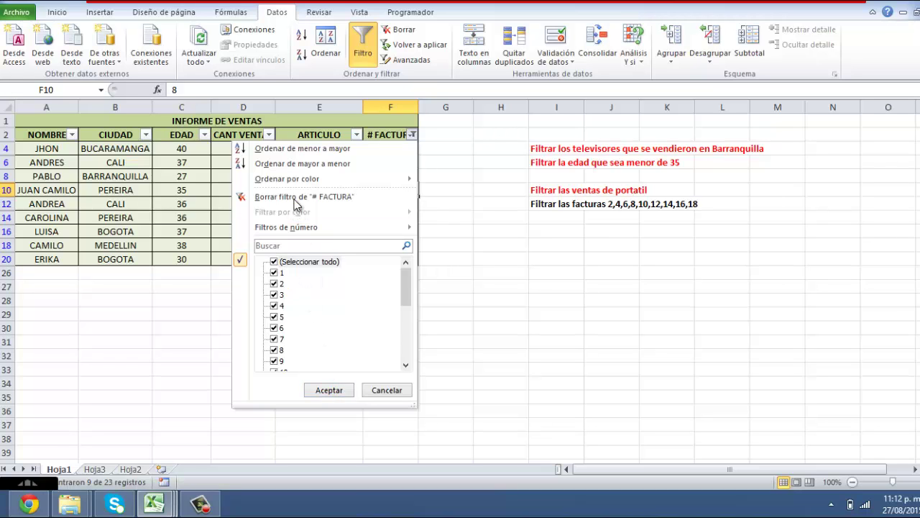
pyautogui.click(292, 196)
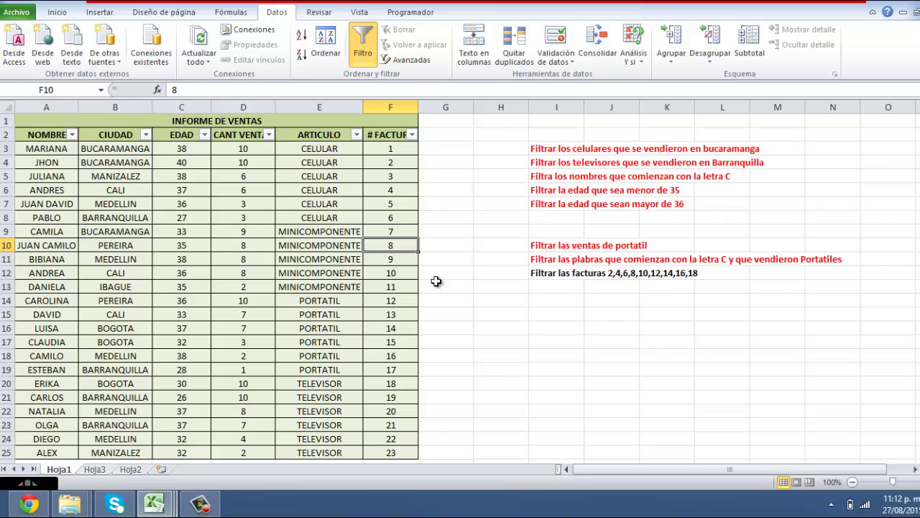
# Step: Clear the old criteria values from row 2 of the Hoja3 criteria sheet
pyautogui.click(95, 469)
pyautogui.moveTo(21, 134); pyautogui.dragTo(259, 133)
pyautogui.press('Delete')
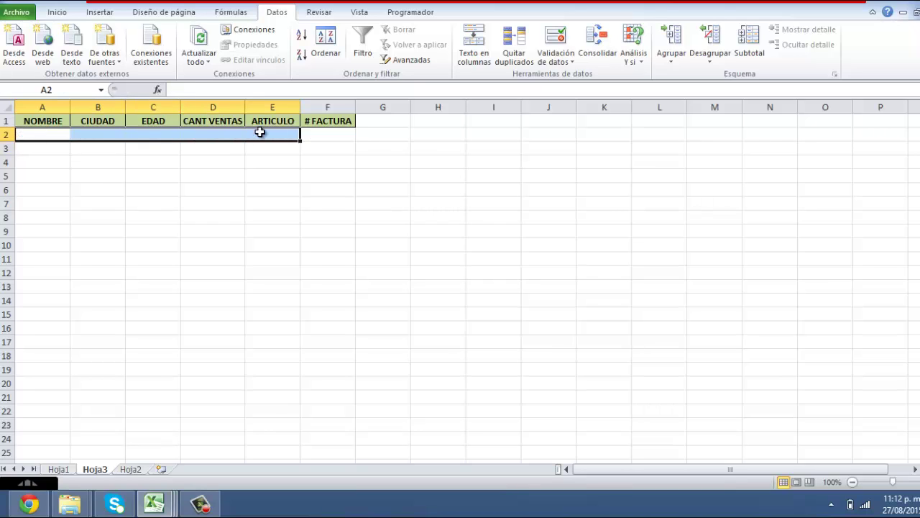
pyautogui.click(259, 132)
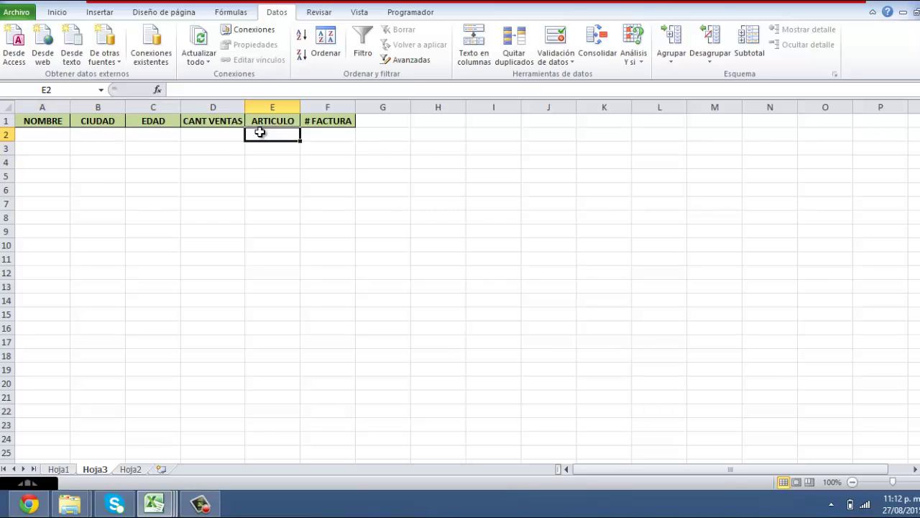
pyautogui.press('Right')
# Step: Enter the even invoice numbers 2, 4, 6, 8, 10, 12 and 14 down the # FACTURA column
pyautogui.write('2')
pyautogui.press('Return')
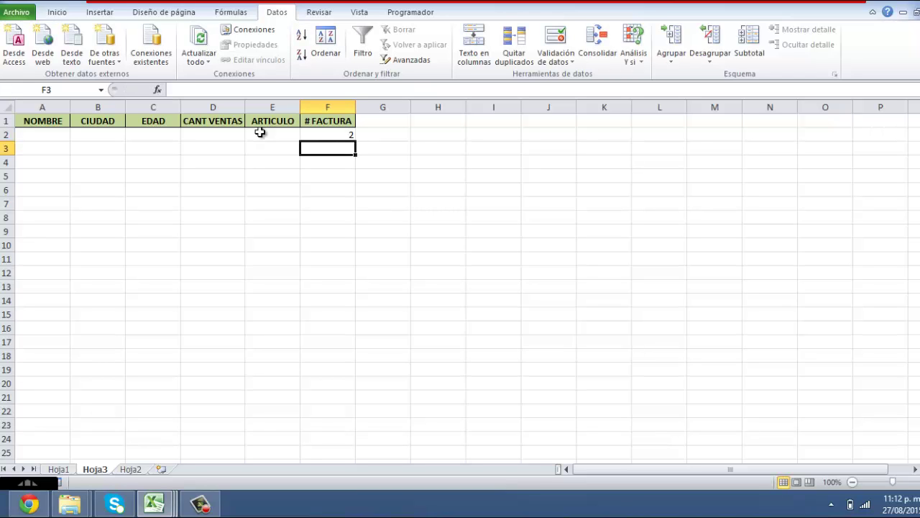
pyautogui.write('4')
pyautogui.press('Return')
pyautogui.write('6')
pyautogui.press('Return')
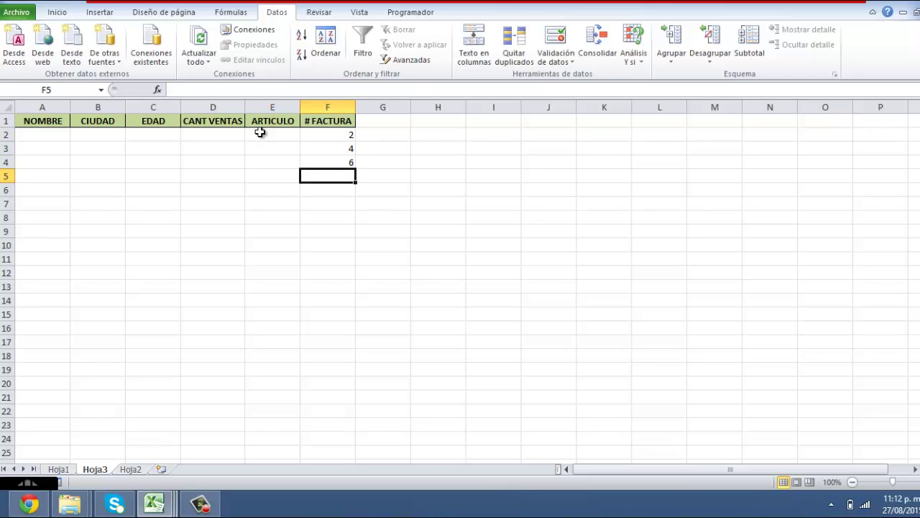
pyautogui.write('8')
pyautogui.press('Return')
pyautogui.write('10')
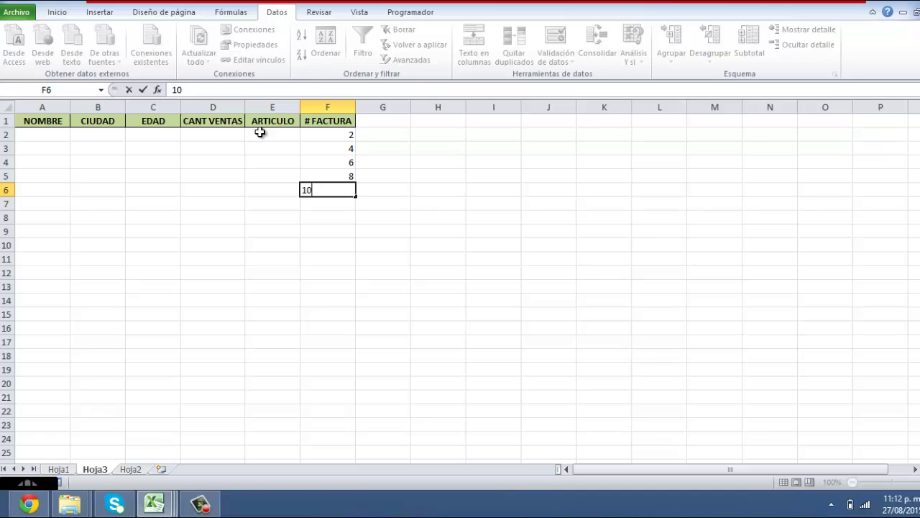
pyautogui.press('Return')
pyautogui.write('12')
pyautogui.press('Return')
pyautogui.write('14')
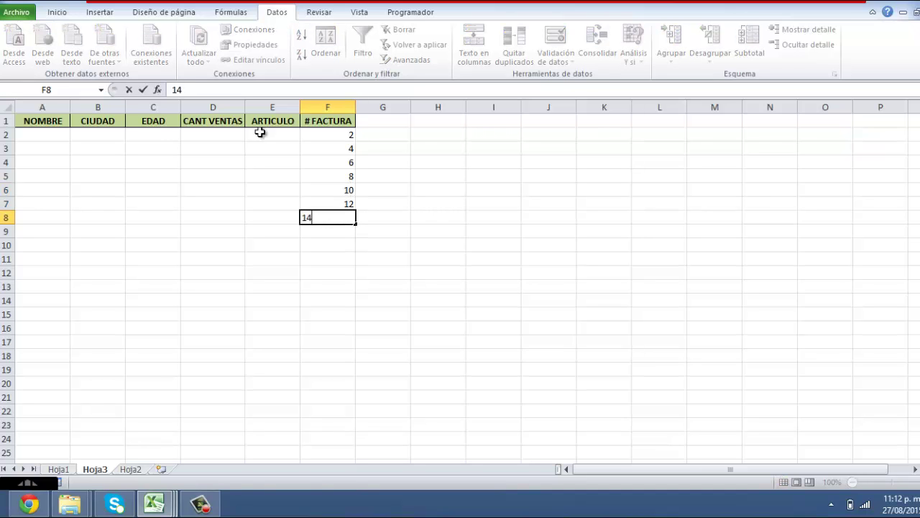
pyautogui.press('Return')
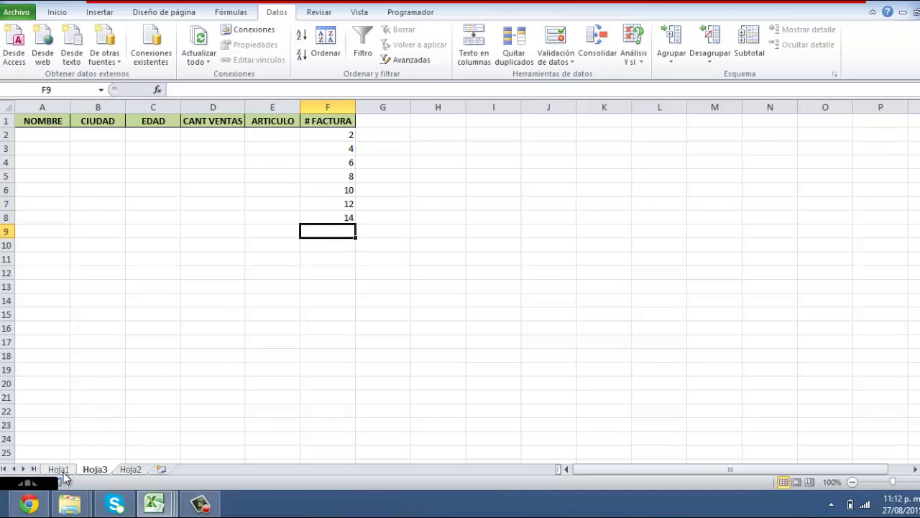
# Step: Add 16 and 18 to complete the # FACTURA criteria list
pyautogui.click(59, 470)
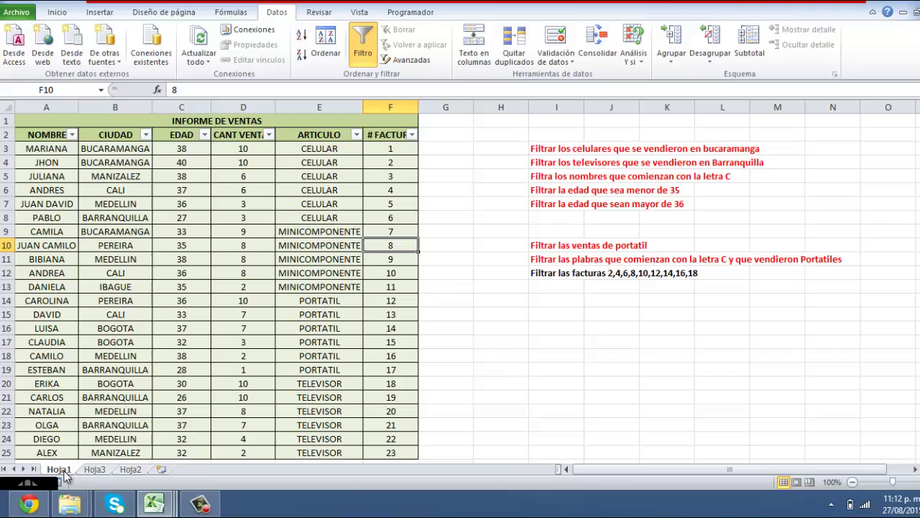
pyautogui.click(103, 467)
pyautogui.write('16')
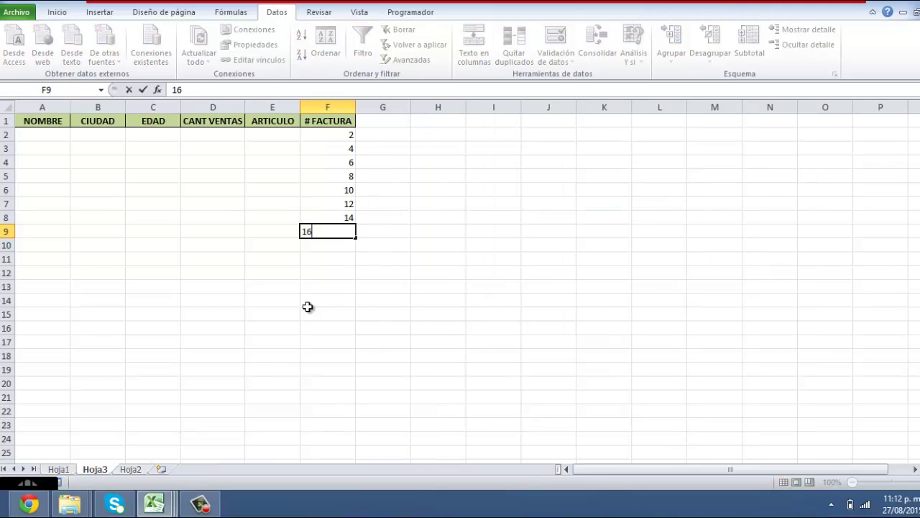
pyautogui.press('Return')
pyautogui.write('18')
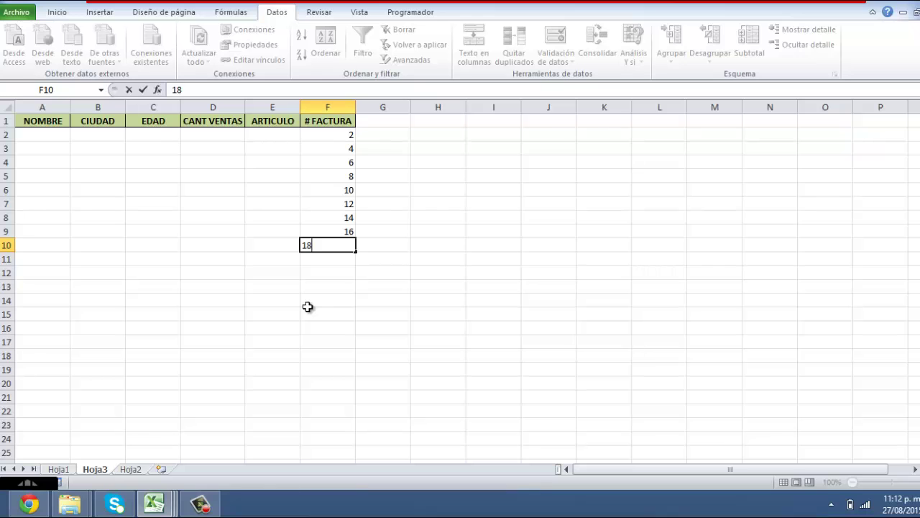
pyautogui.press('Return')
# Step: Advanced-filter the Hoja1 sales table A2:F25 in place using criteria range Hoja3!$A$1:$F$10
pyautogui.click(67, 469)
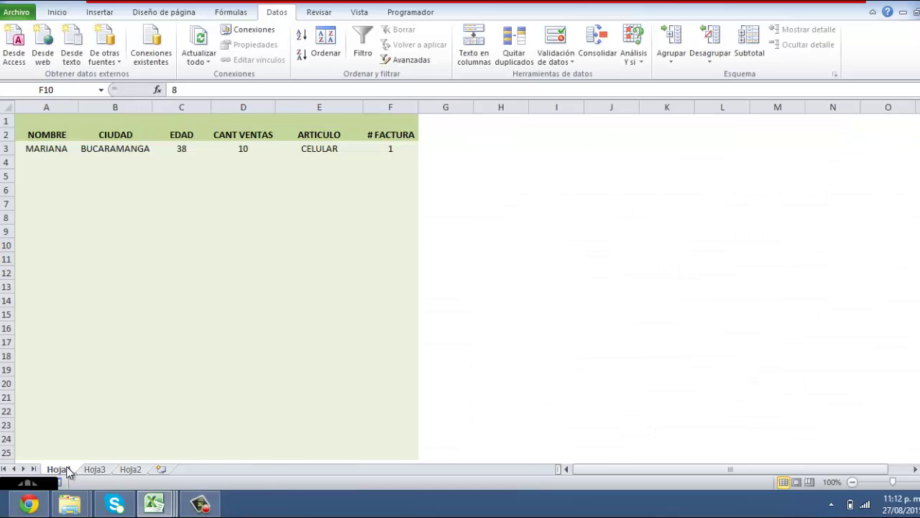
pyautogui.moveTo(47, 135)
pyautogui.mouseDown()
pyautogui.moveTo(399, 325)
pyautogui.moveTo(386, 426)
pyautogui.mouseUp()
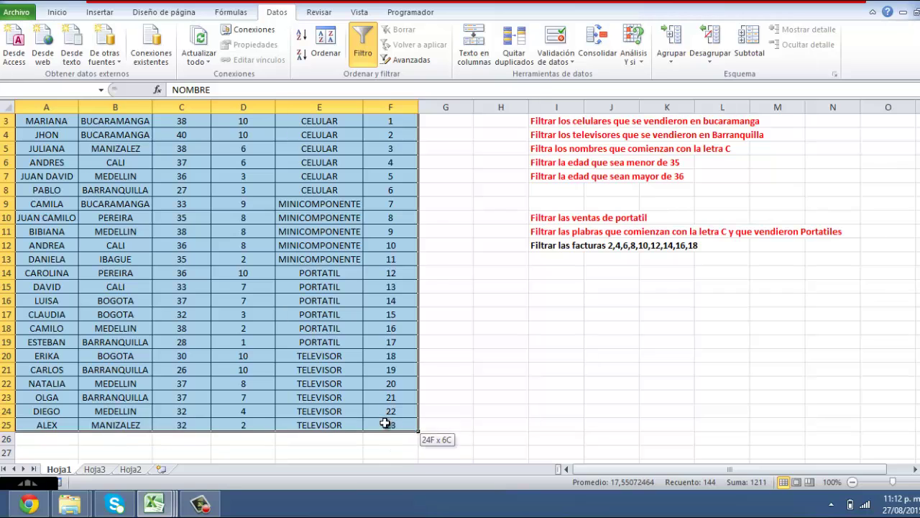
pyautogui.click(408, 63)
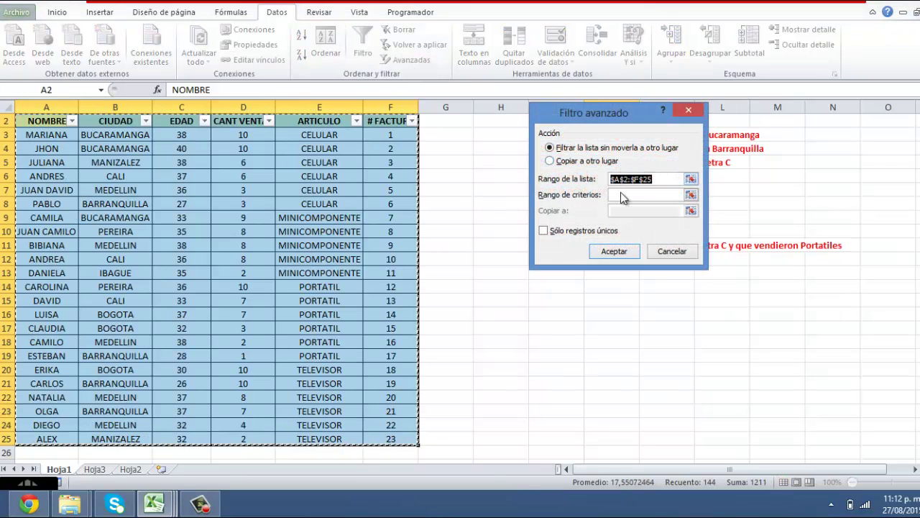
pyautogui.click(622, 196)
pyautogui.click(691, 194)
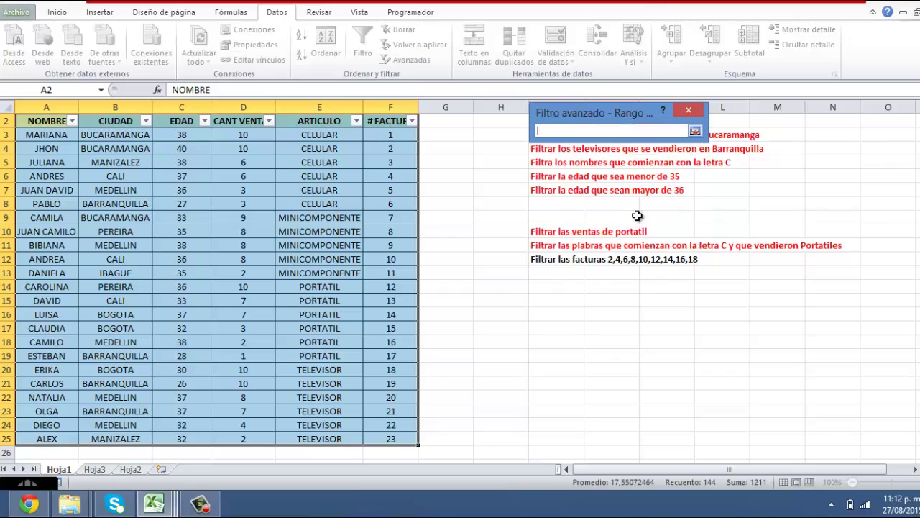
pyautogui.click(97, 468)
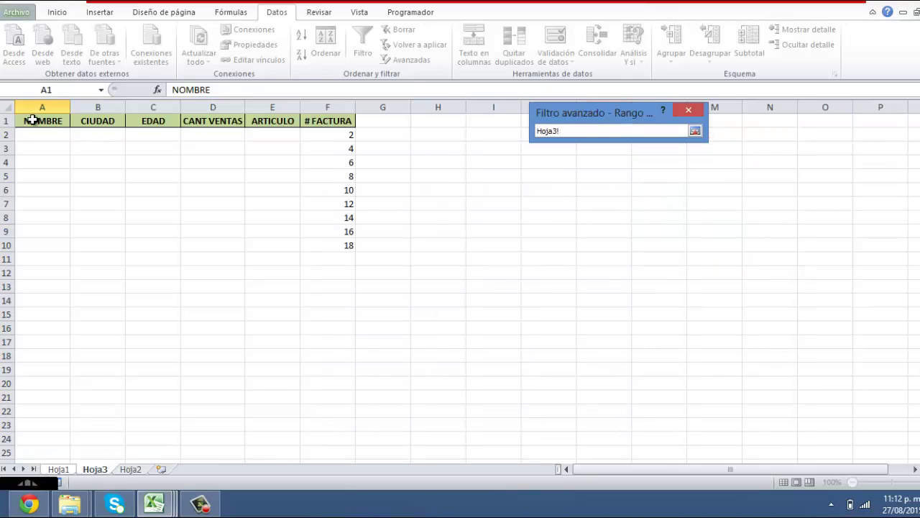
pyautogui.moveTo(32, 120); pyautogui.dragTo(338, 248)
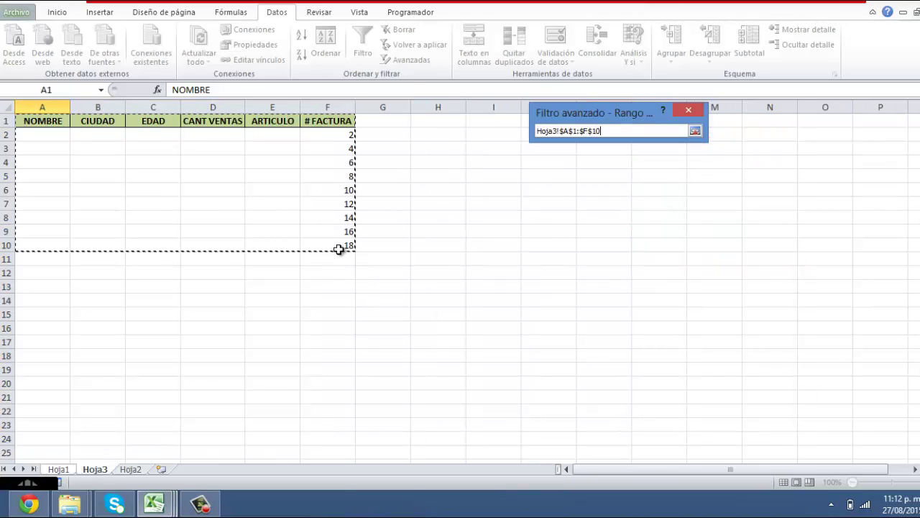
pyautogui.click(695, 131)
pyautogui.click(624, 250)
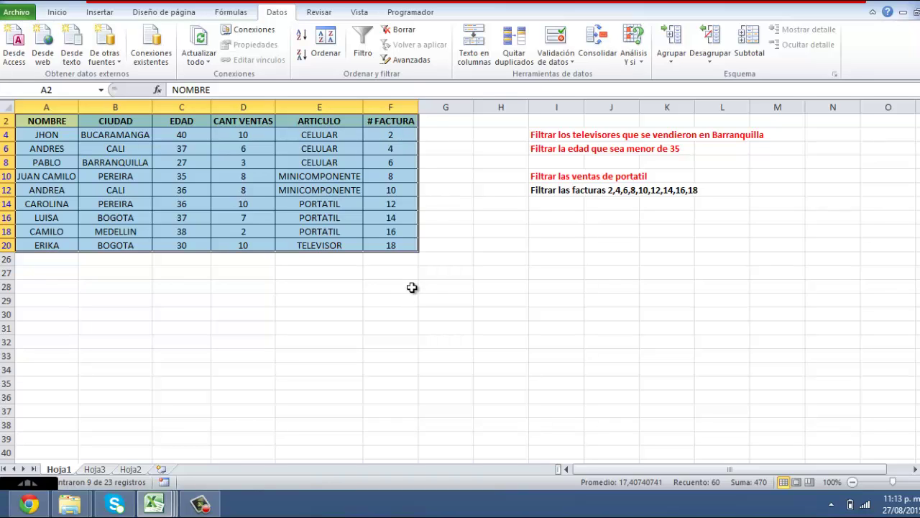
# Step: Change the font colour of the invoice task line in cell I12 to red
pyautogui.click(541, 191)
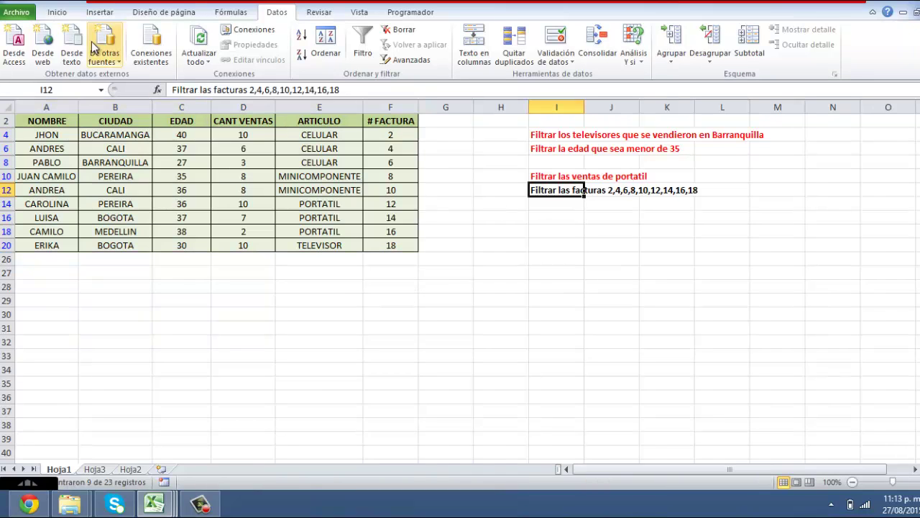
pyautogui.click(61, 13)
pyautogui.click(230, 55)
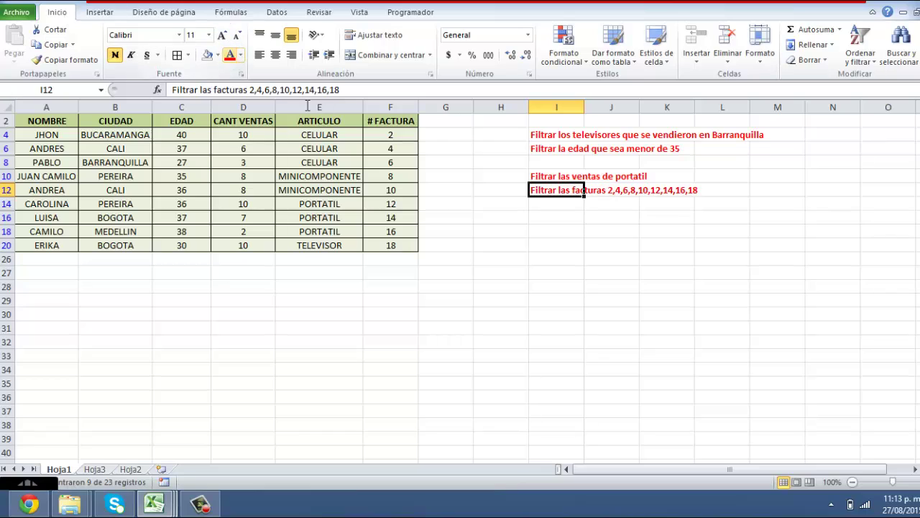
pyautogui.click(528, 314)
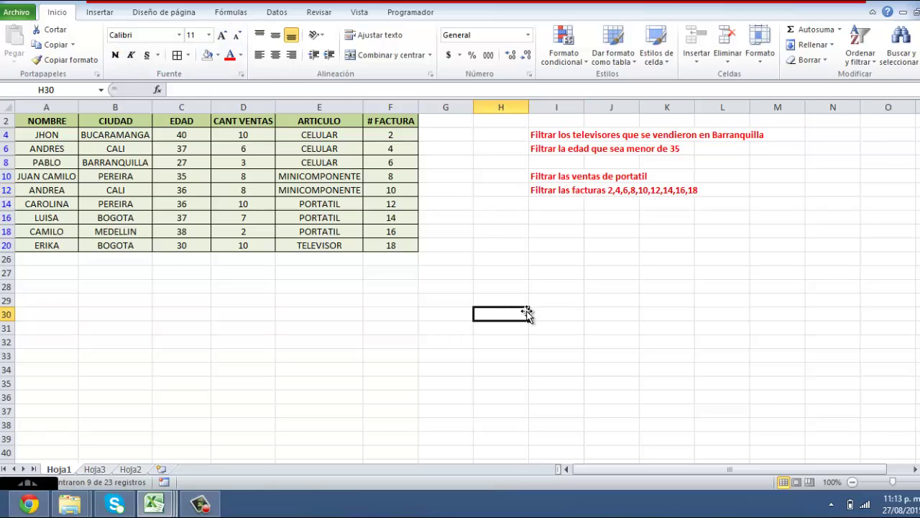